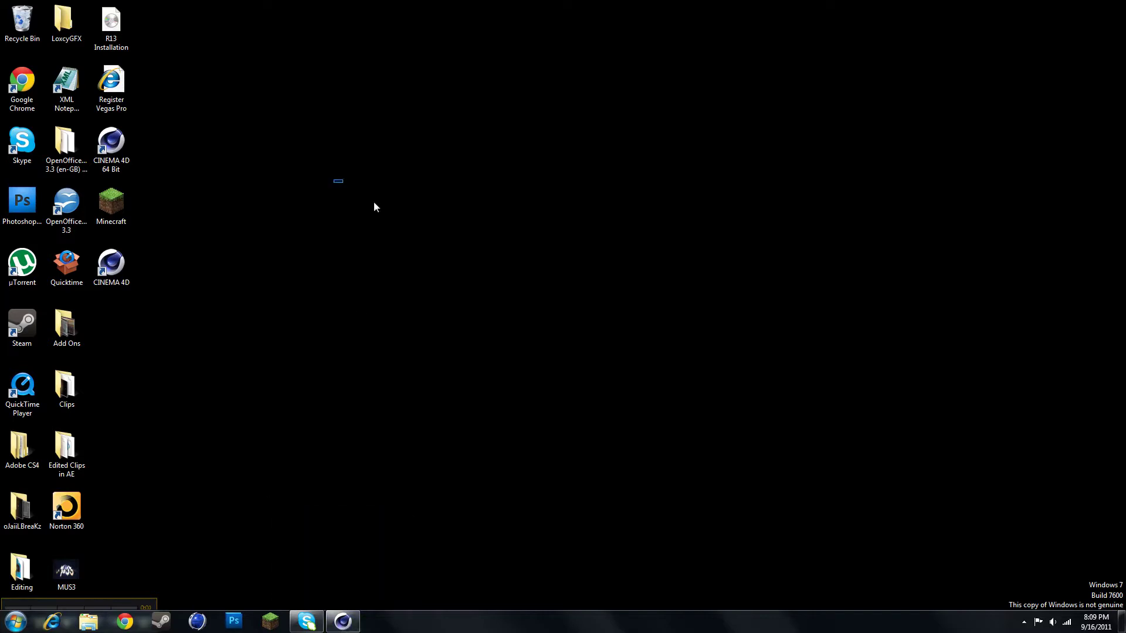
Switch to CINEMA 4D and close the Material Editor of the new default material.
{"action": "left_click_drag", "start_coordinate": [374, 207], "coordinate": [634, 490]}
{"action": "left_click_drag", "start_coordinate": [1124, 5], "coordinate": [485, 376]}
{"action": "left_click", "coordinate": [352, 622]}
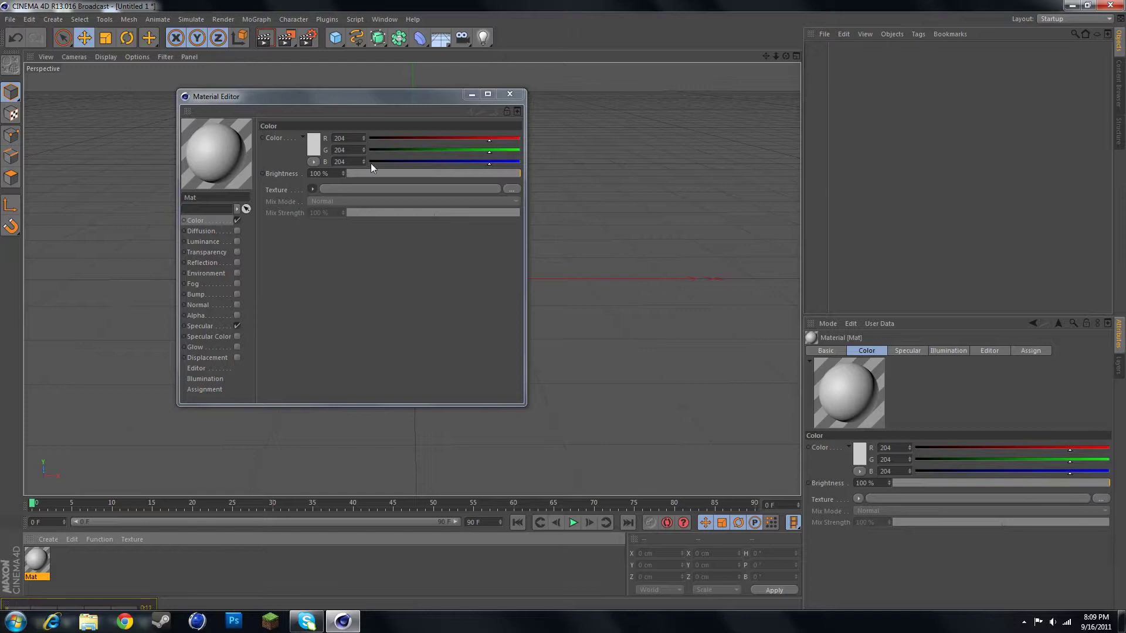
{"action": "left_click", "coordinate": [509, 94]}
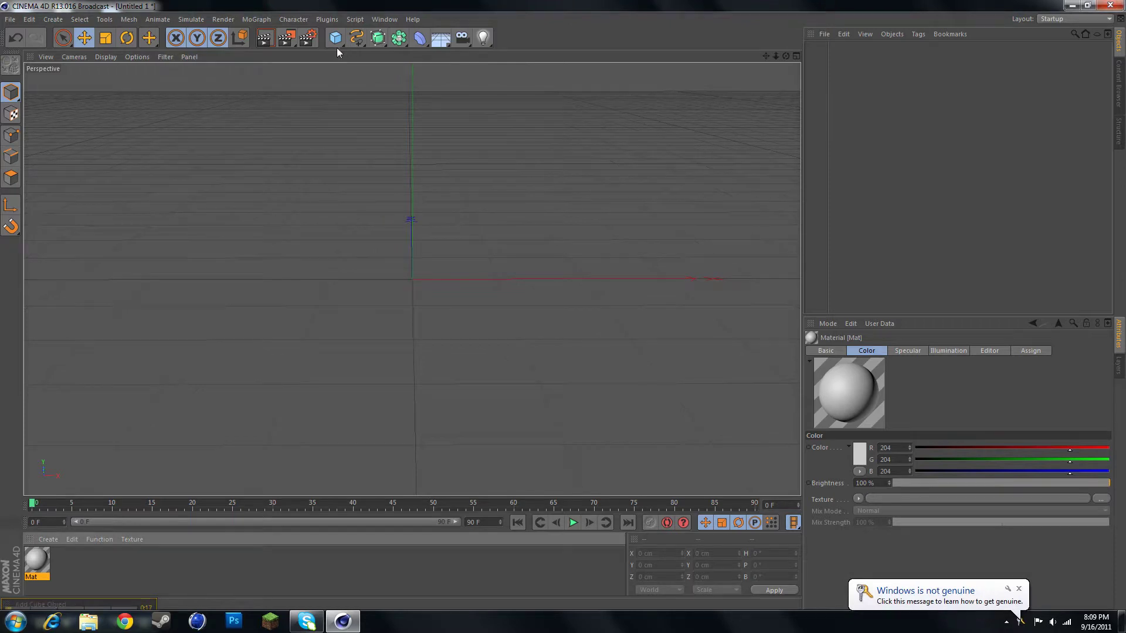
{"action": "left_click", "coordinate": [421, 41]}
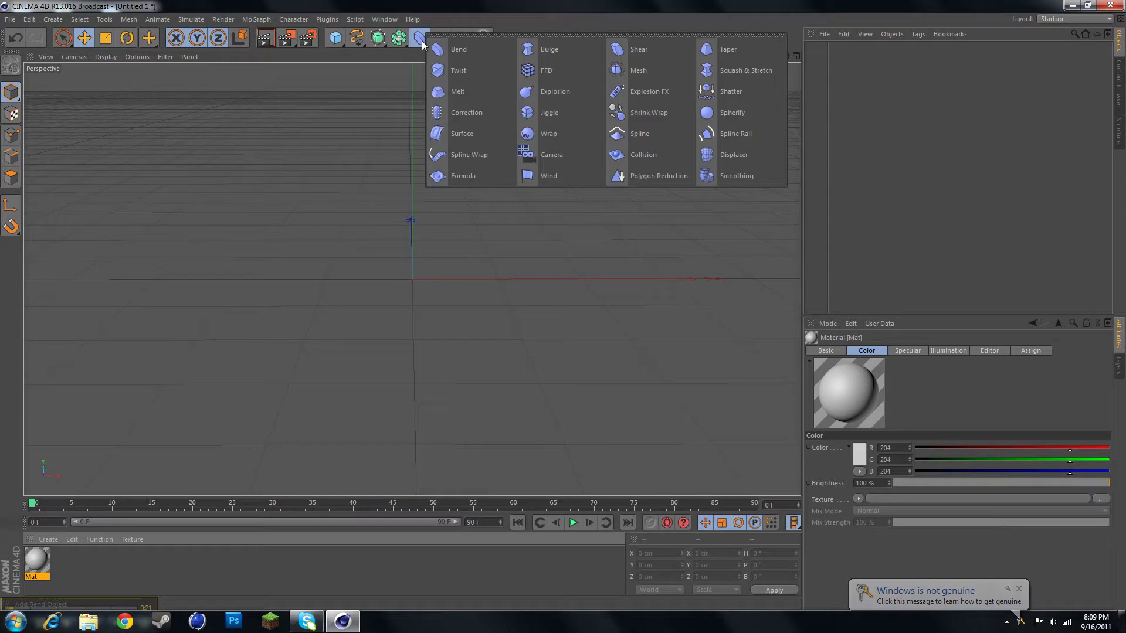
{"action": "left_click", "coordinate": [420, 49]}
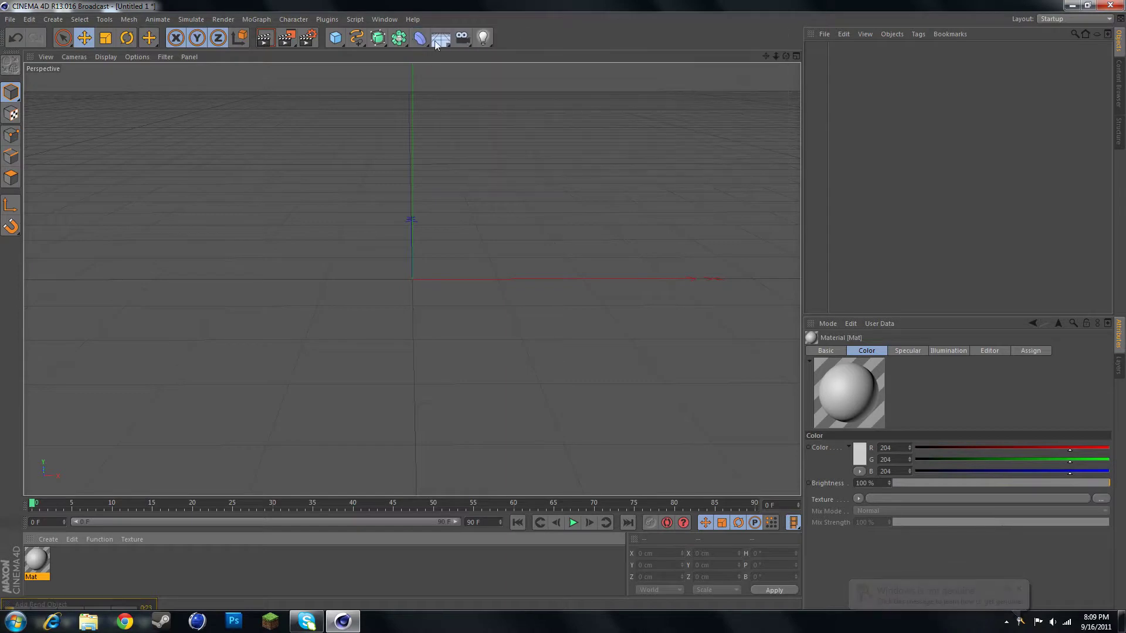
{"action": "left_click", "coordinate": [420, 40]}
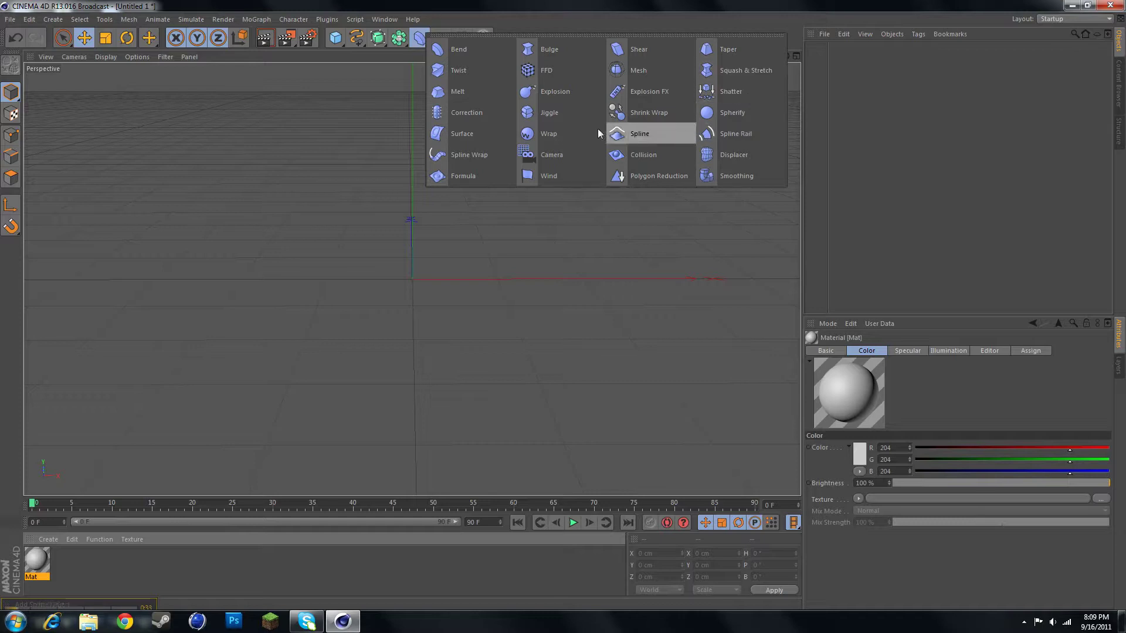
{"action": "left_click", "coordinate": [410, 48]}
Add a Background object to the empty scene.
{"action": "left_click", "coordinate": [440, 40]}
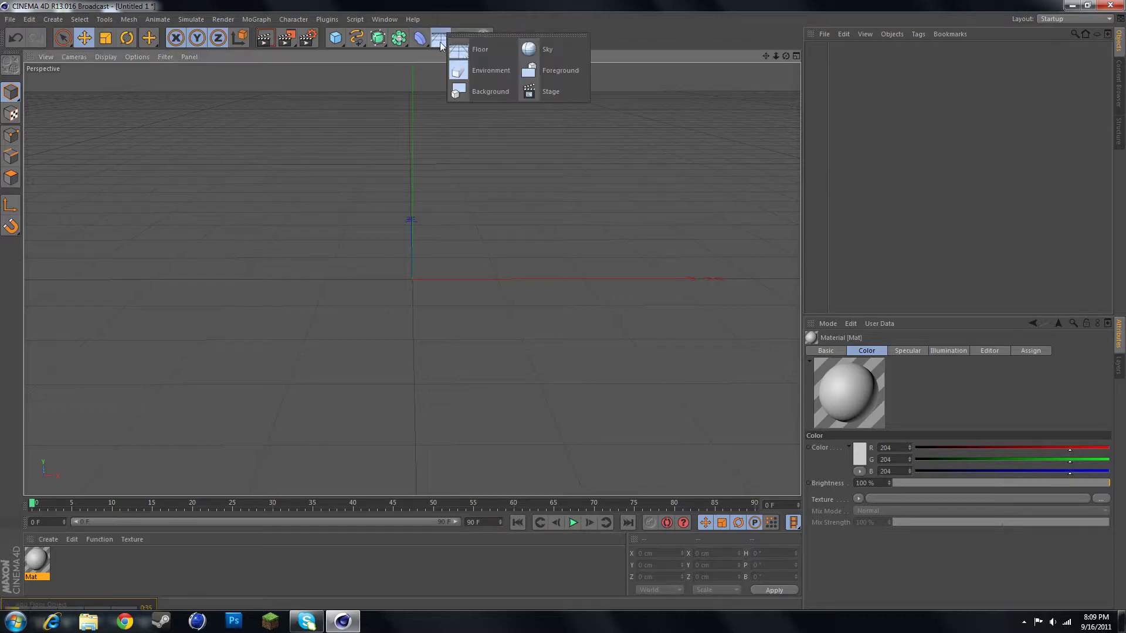
{"action": "left_click", "coordinate": [474, 91]}
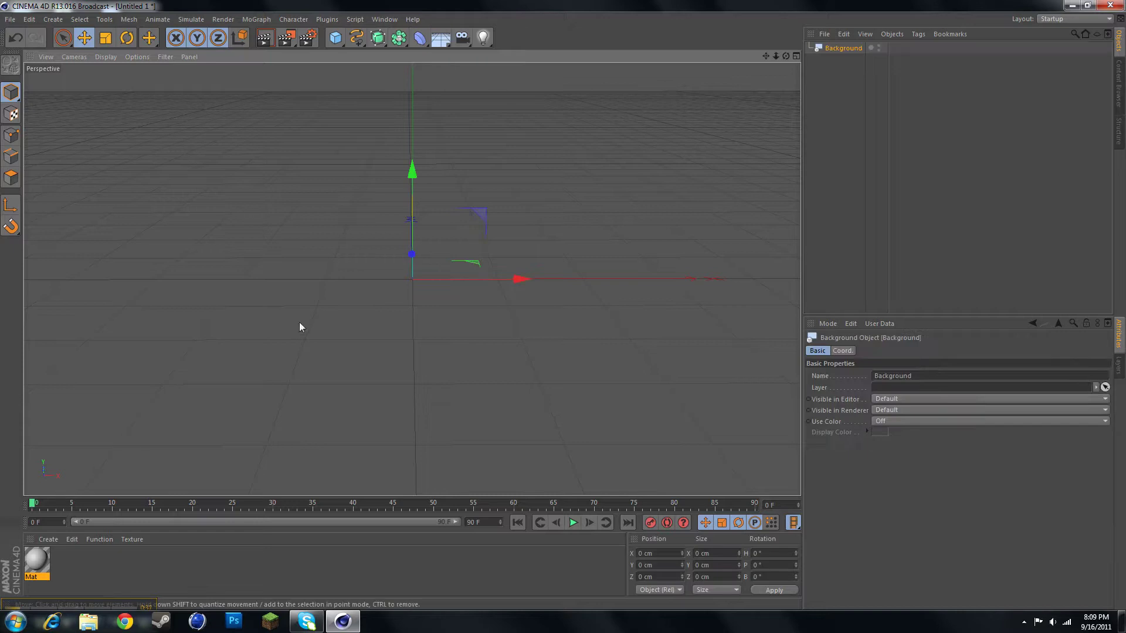
Load the Trailer Park 1 image as the color texture of material Mat and apply the material to the Background object.
{"action": "double_click", "coordinate": [37, 562]}
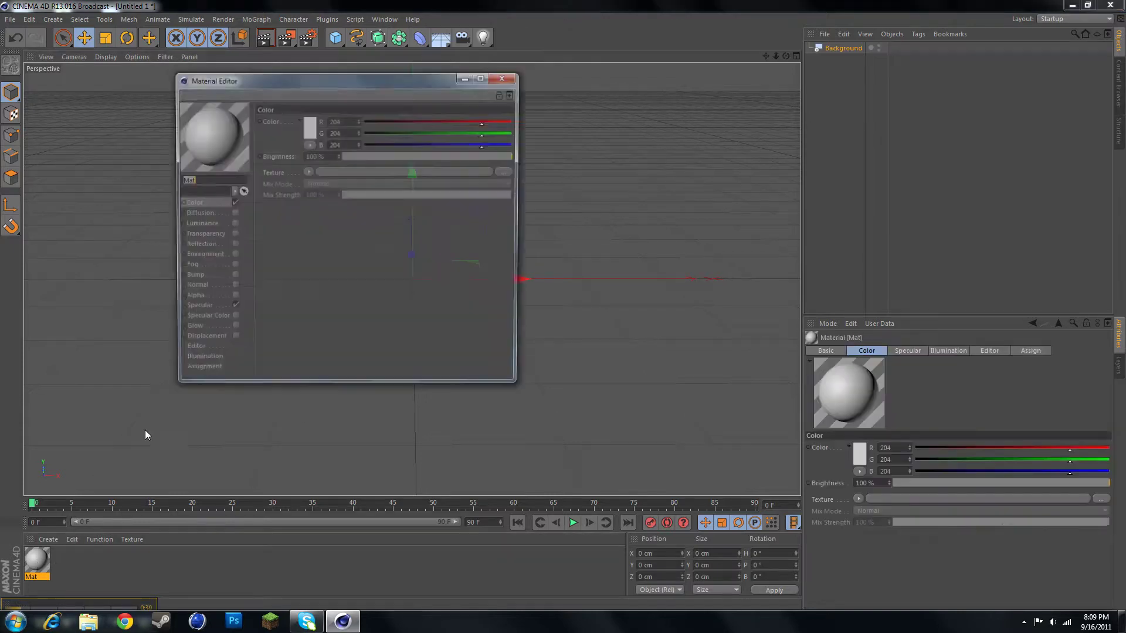
{"action": "left_click", "coordinate": [308, 172]}
{"action": "left_click", "coordinate": [322, 195]}
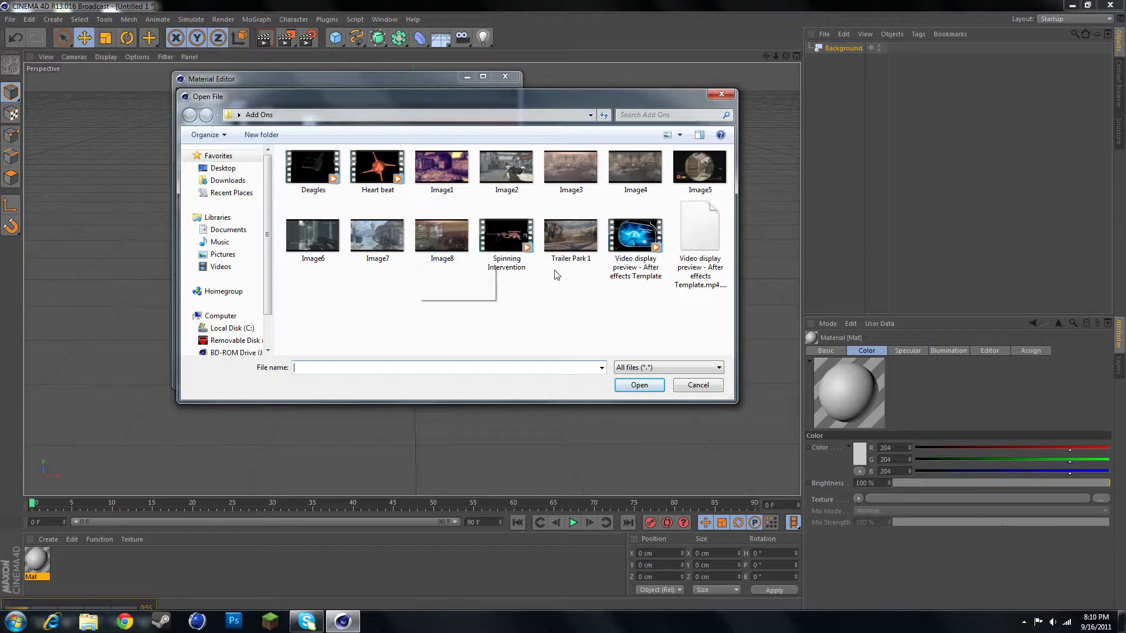
{"action": "double_click", "coordinate": [571, 244]}
{"action": "left_click", "coordinate": [568, 349]}
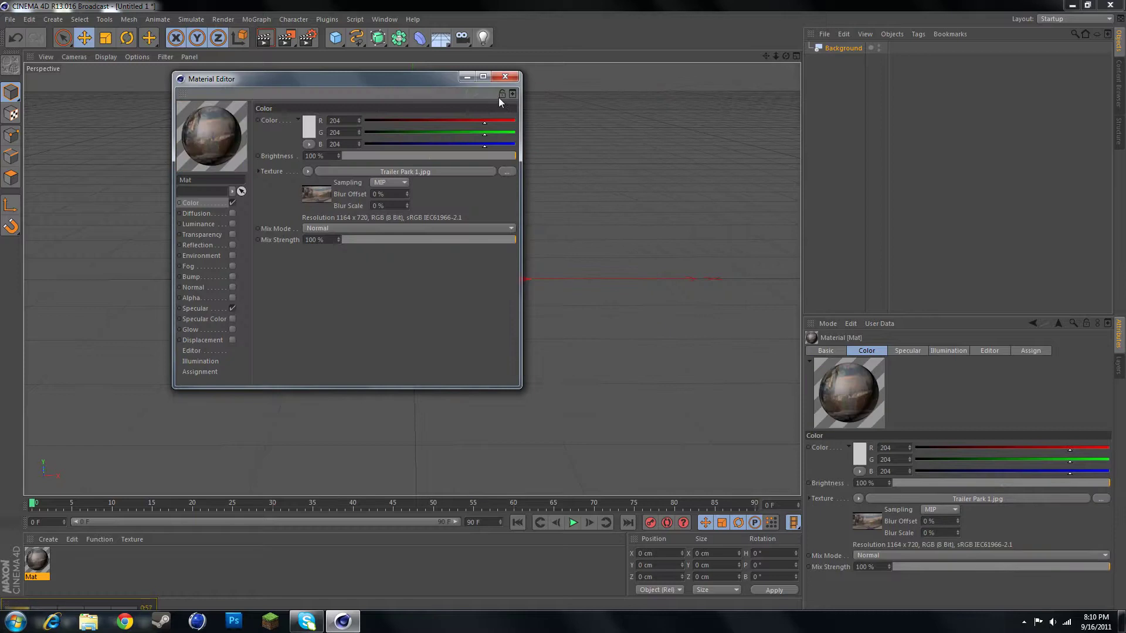
{"action": "left_click", "coordinate": [508, 77]}
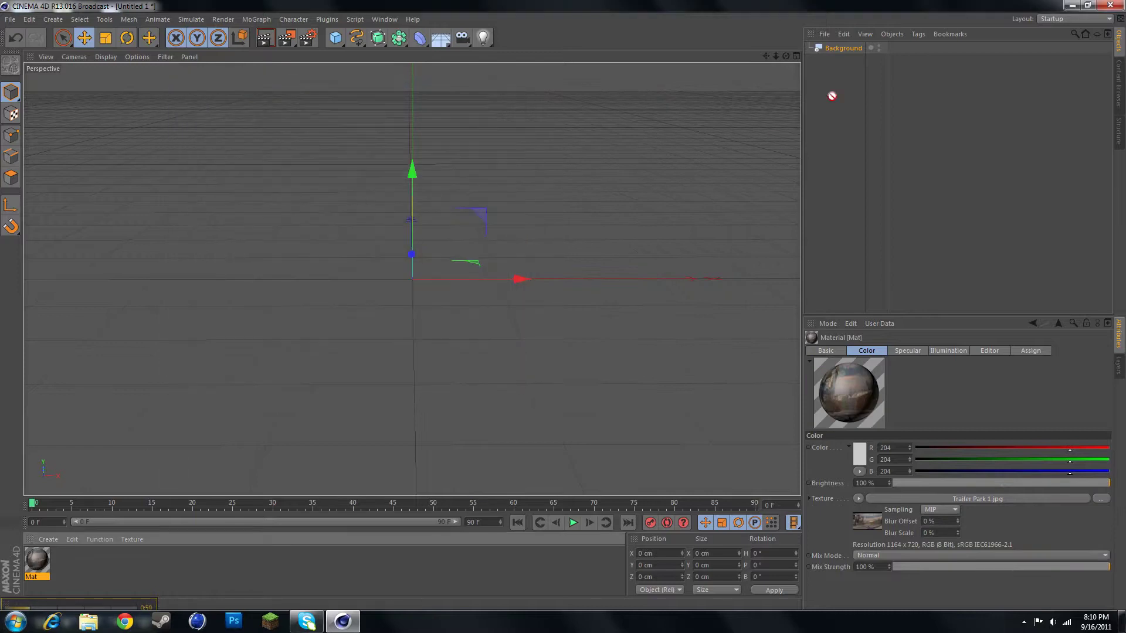
{"action": "left_click_drag", "start_coordinate": [831, 96], "coordinate": [850, 51]}
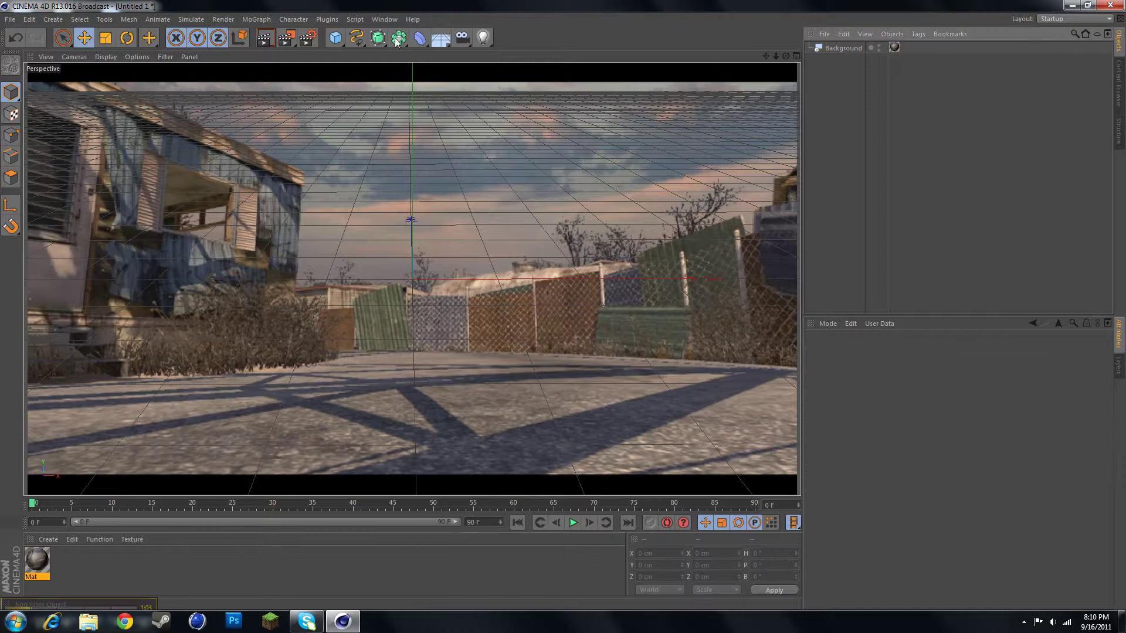
Add a Floor object and align it with the photo's ground, pitched about -8.4° at about Y -306 cm and Z -45 cm.
{"action": "left_click", "coordinate": [436, 42]}
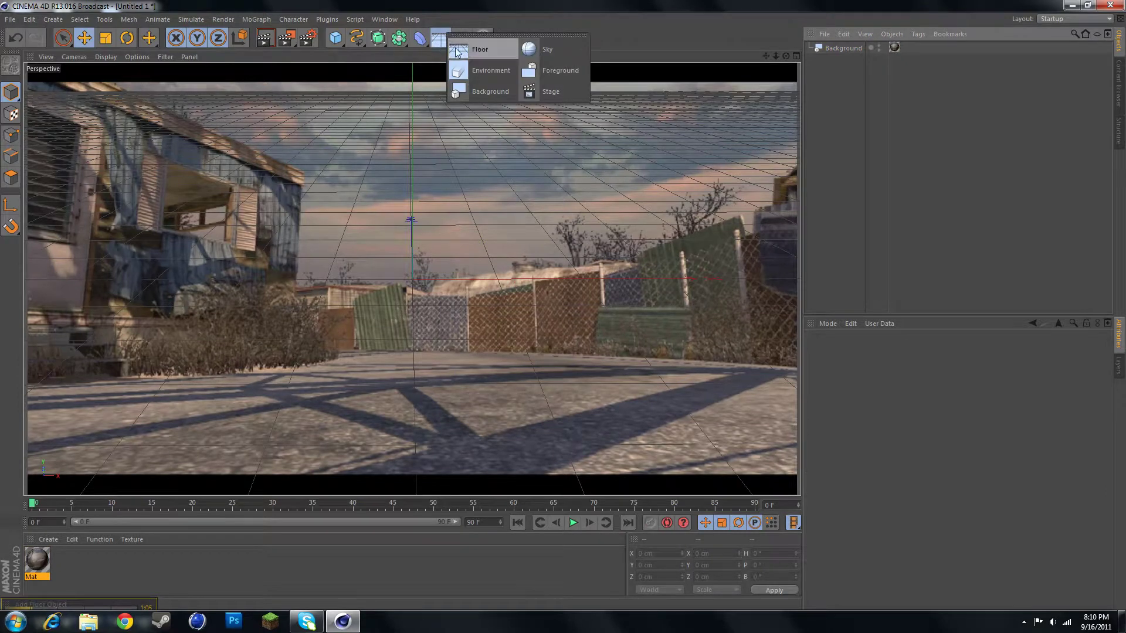
{"action": "left_click", "coordinate": [476, 50]}
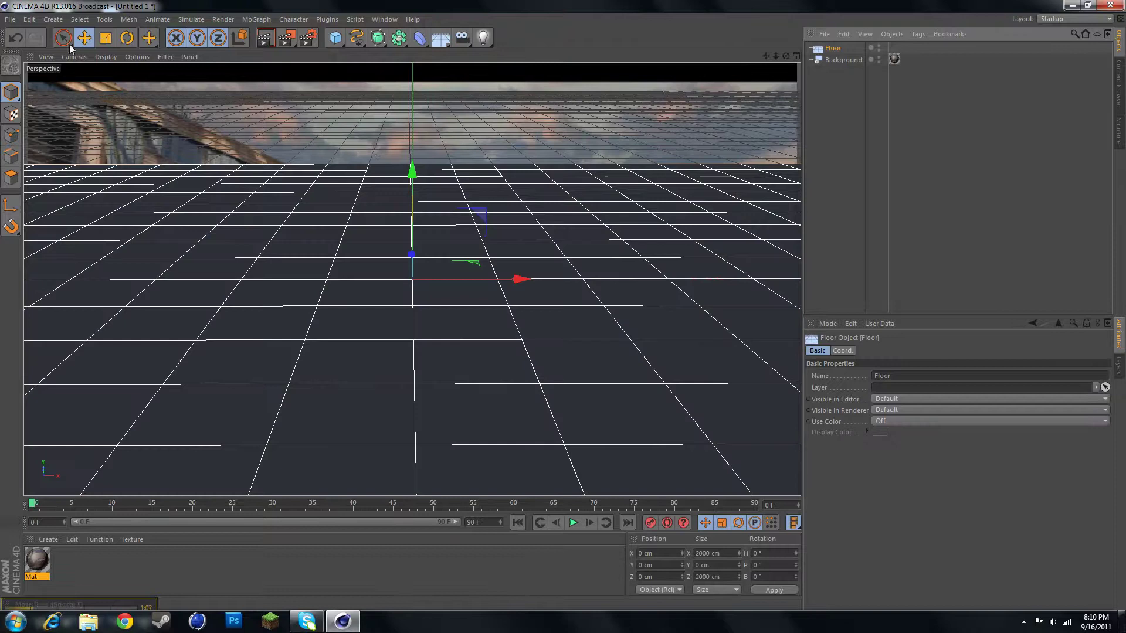
{"action": "left_click", "coordinate": [126, 38]}
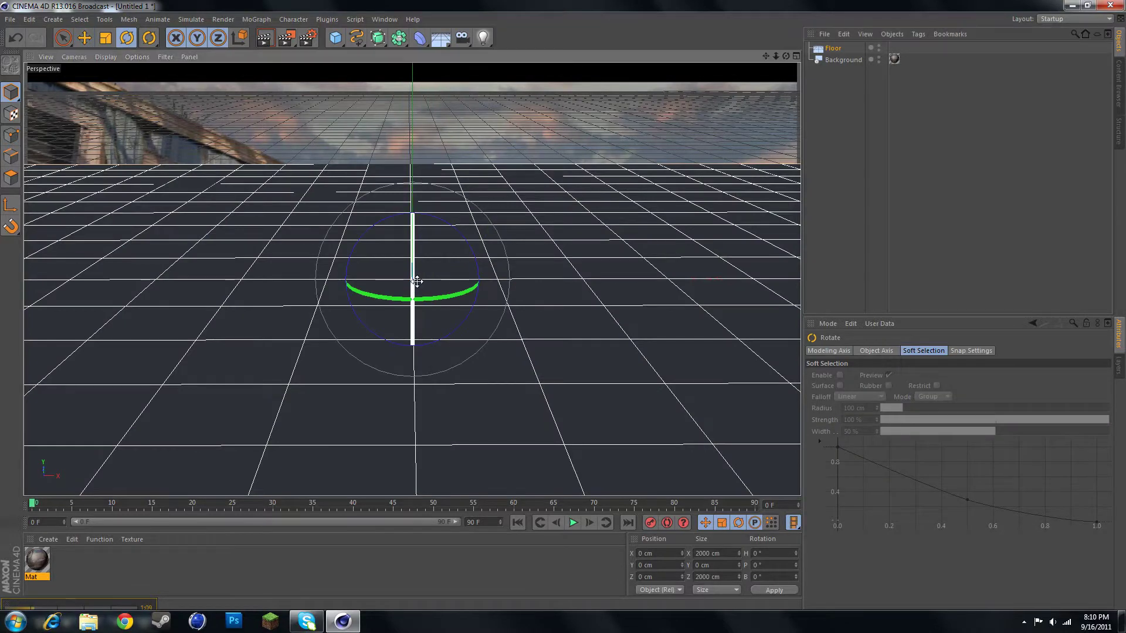
{"action": "left_click_drag", "start_coordinate": [412, 276], "coordinate": [415, 257]}
{"action": "left_click", "coordinate": [84, 38]}
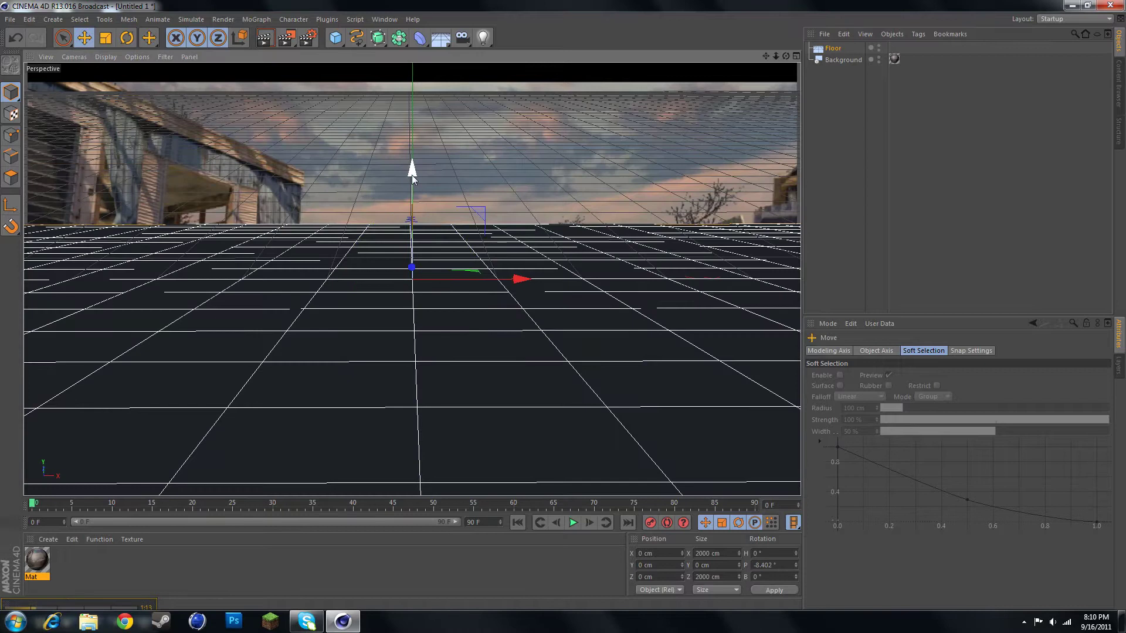
{"action": "left_click_drag", "start_coordinate": [412, 175], "coordinate": [458, 434]}
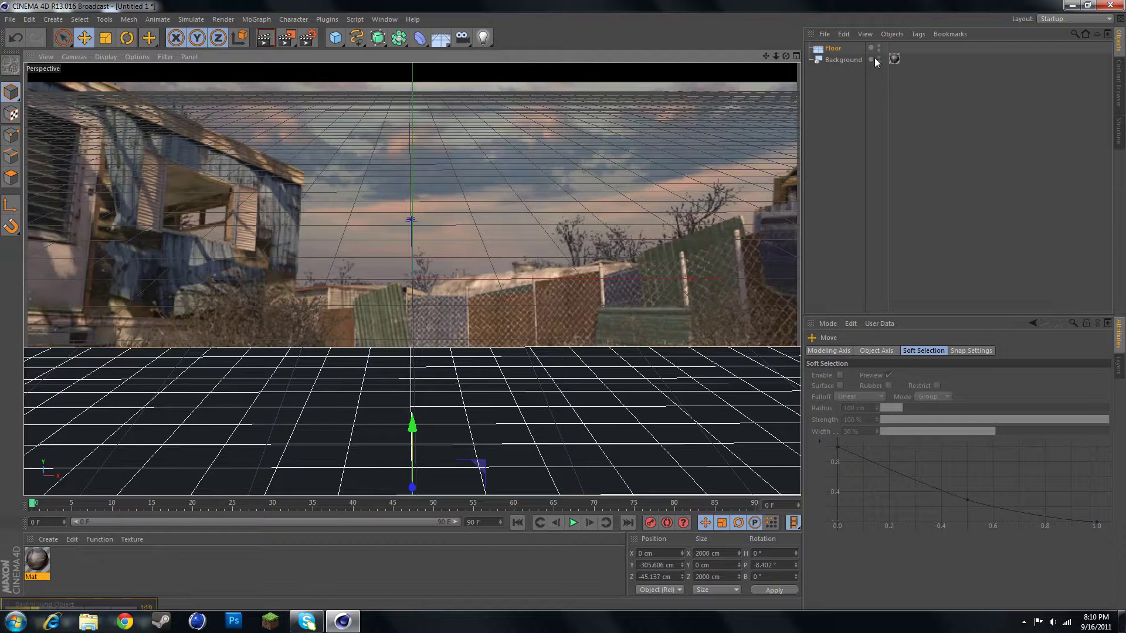
Copy the Background's texture tag with its frontal projection onto the Floor and render the view to preview it.
{"action": "left_click", "coordinate": [853, 62], "text": "ctrl"}
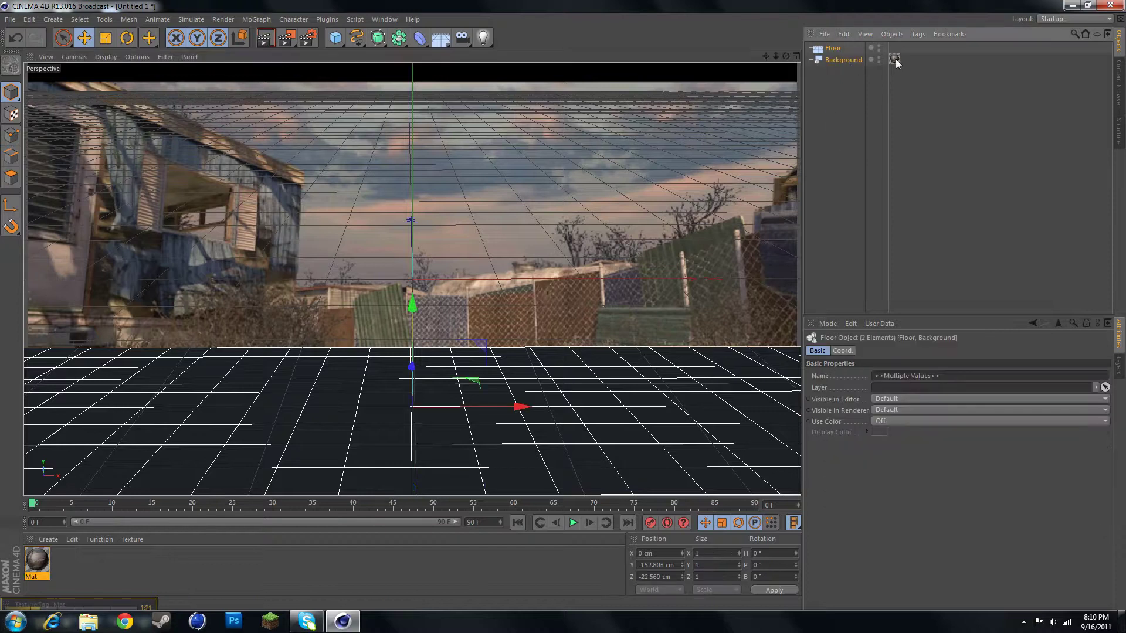
{"action": "left_click_drag", "start_coordinate": [895, 51], "coordinate": [894, 54]}
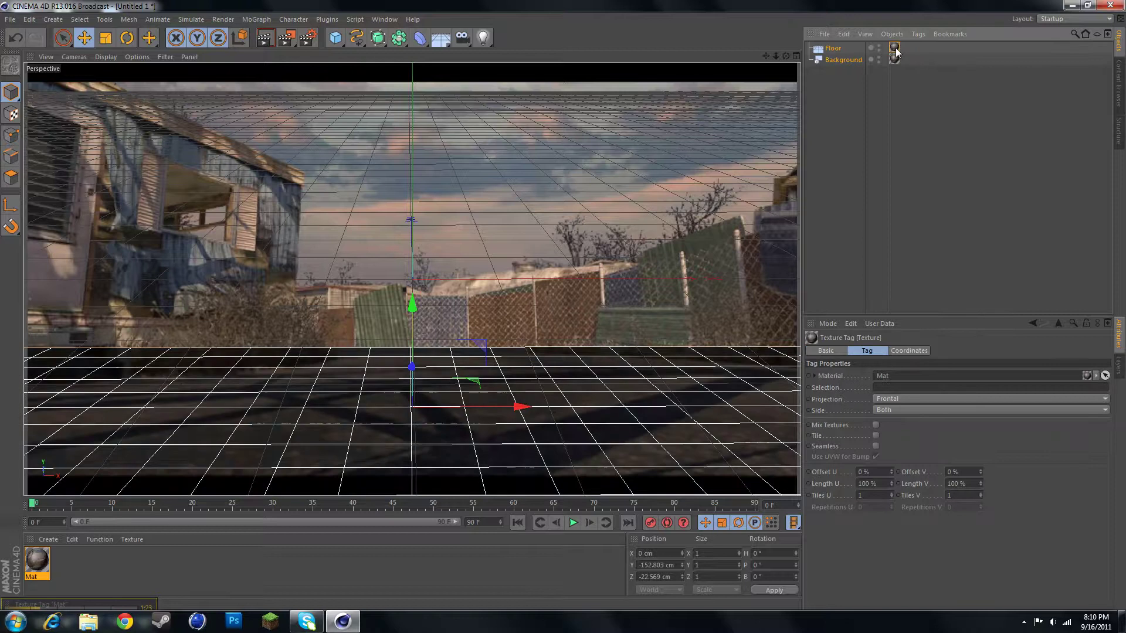
{"action": "left_click", "coordinate": [265, 38]}
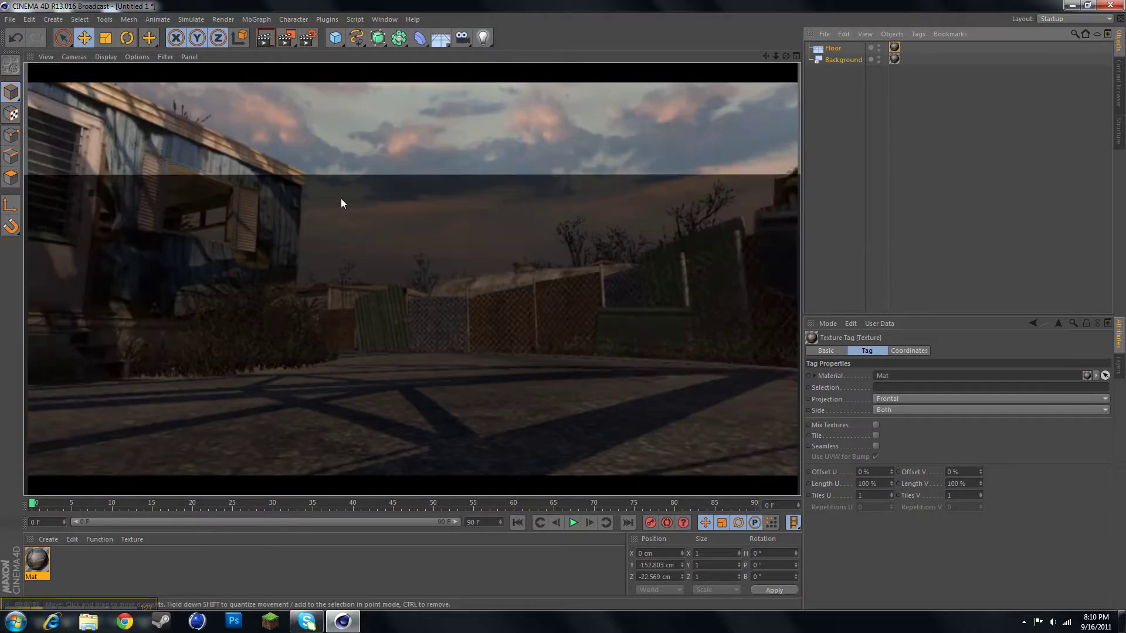
Add a Compositing tag to the Floor and enable its Compositing Background option.
{"action": "left_click", "coordinate": [823, 50]}
{"action": "right_click", "coordinate": [833, 52]}
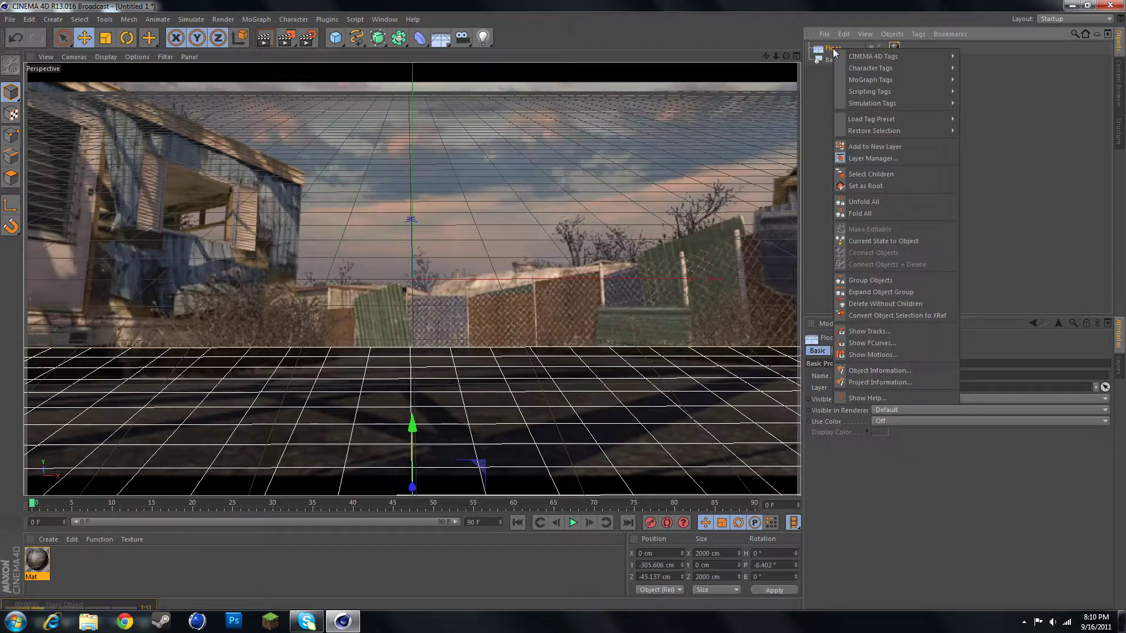
{"action": "mouse_move", "coordinate": [879, 57]}
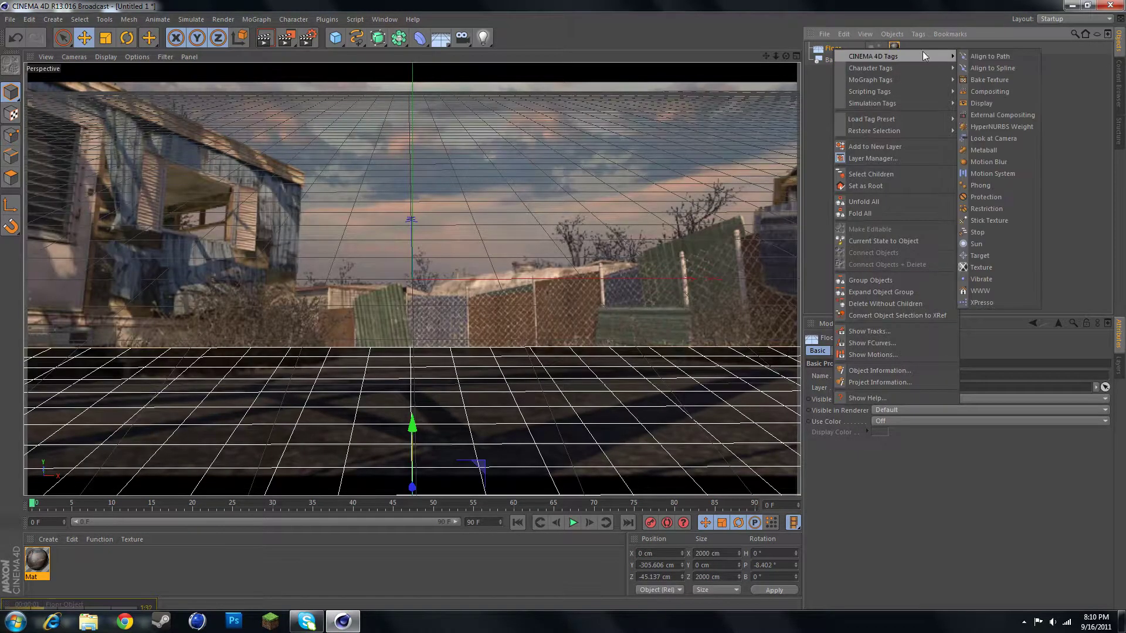
{"action": "left_click", "coordinate": [996, 92]}
{"action": "left_click", "coordinate": [974, 385]}
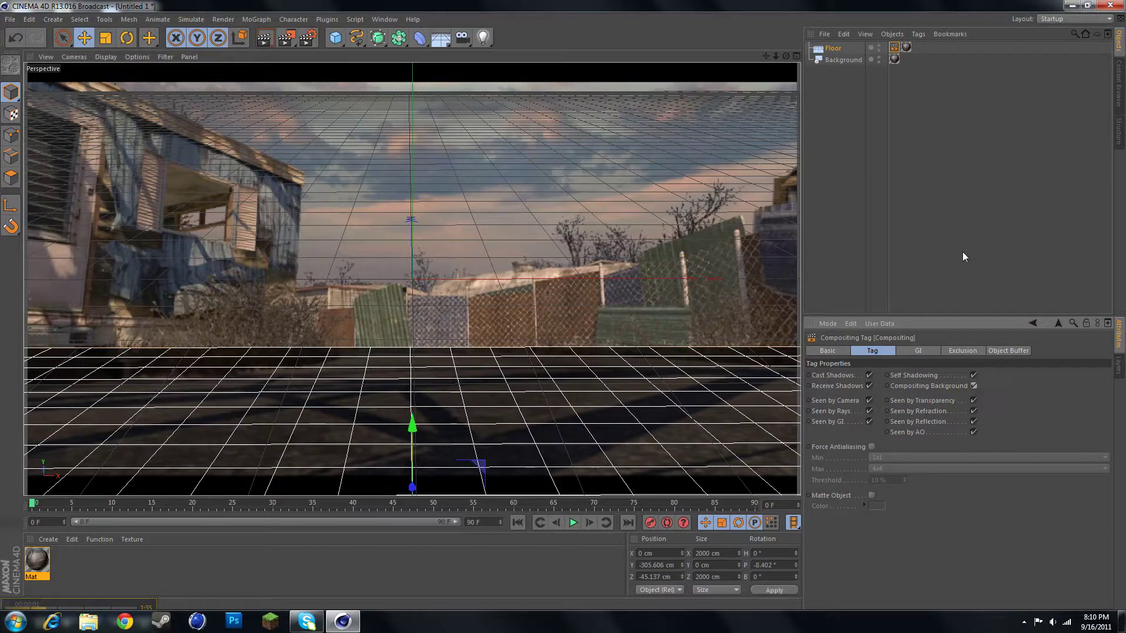
{"action": "left_click", "coordinate": [962, 251]}
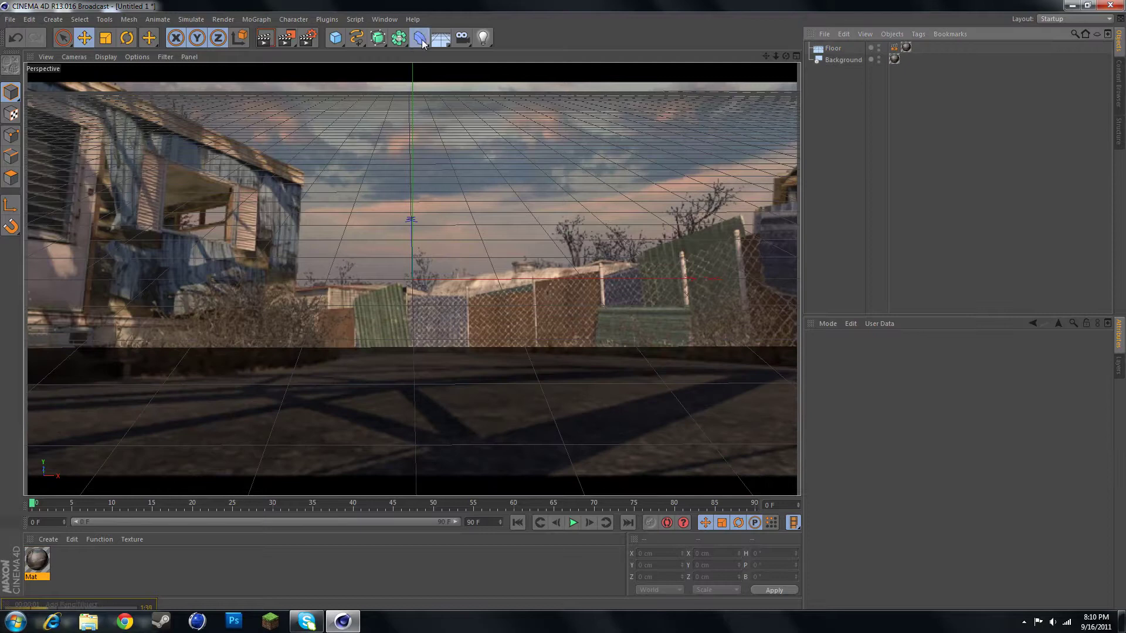
{"action": "left_click", "coordinate": [420, 41]}
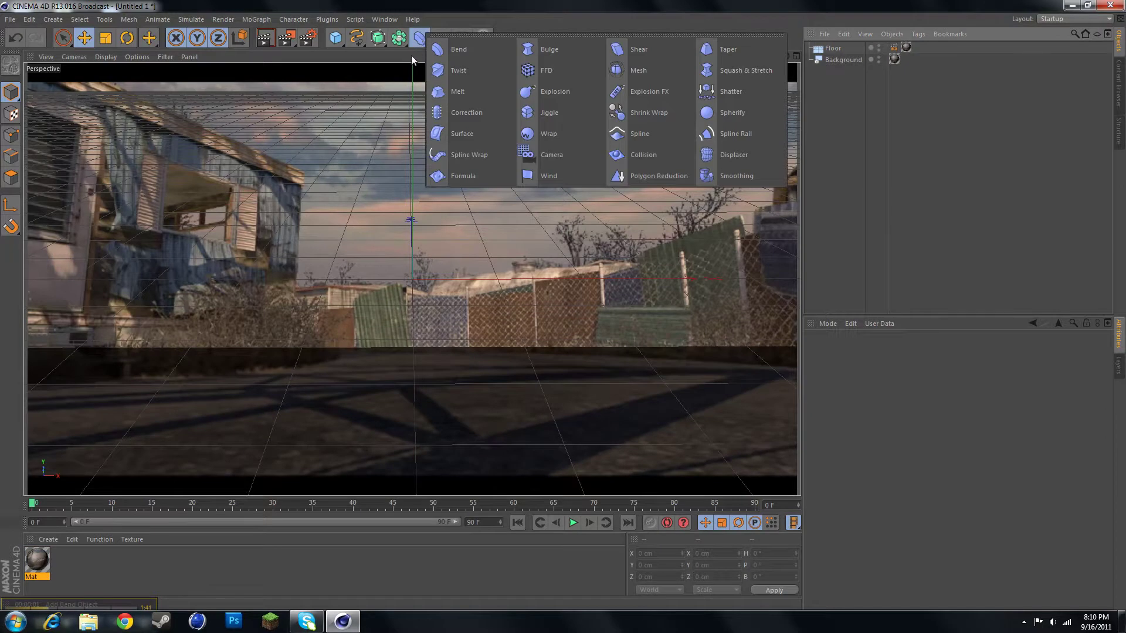
{"action": "left_click", "coordinate": [431, 44]}
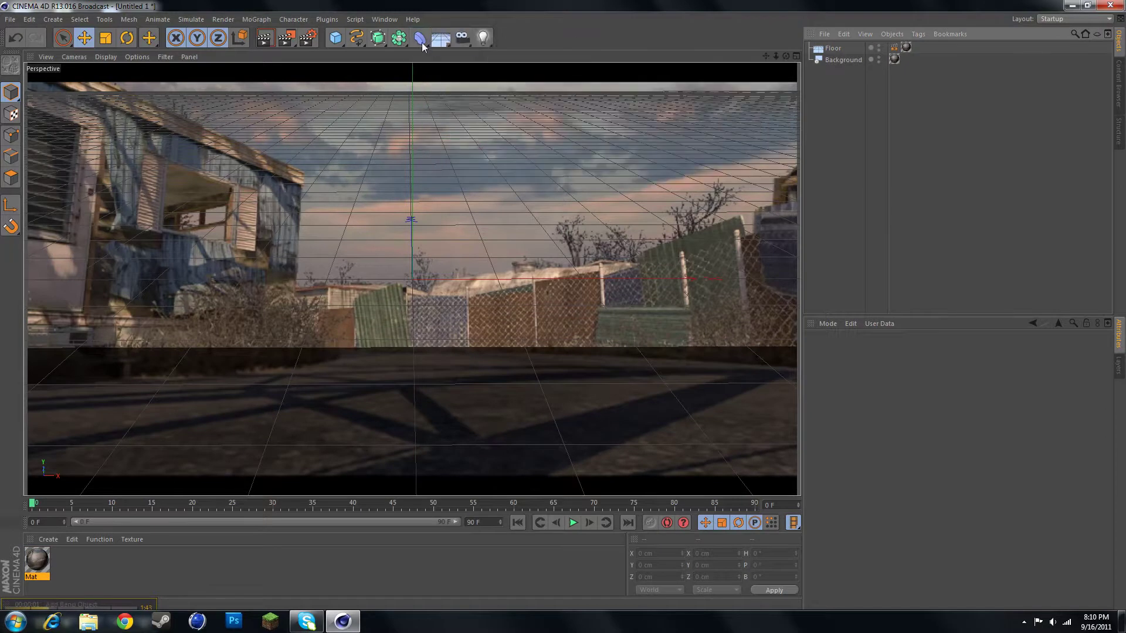
{"action": "left_click", "coordinate": [420, 40]}
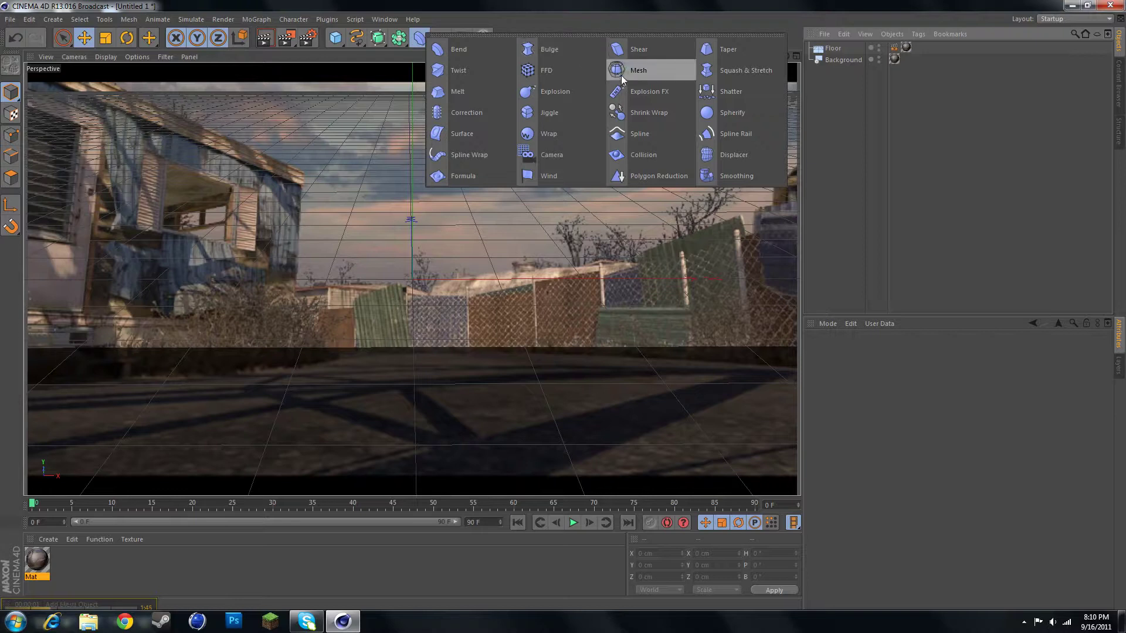
Render the perspective view to check how the floor blends with the background photo.
{"action": "left_click", "coordinate": [264, 38]}
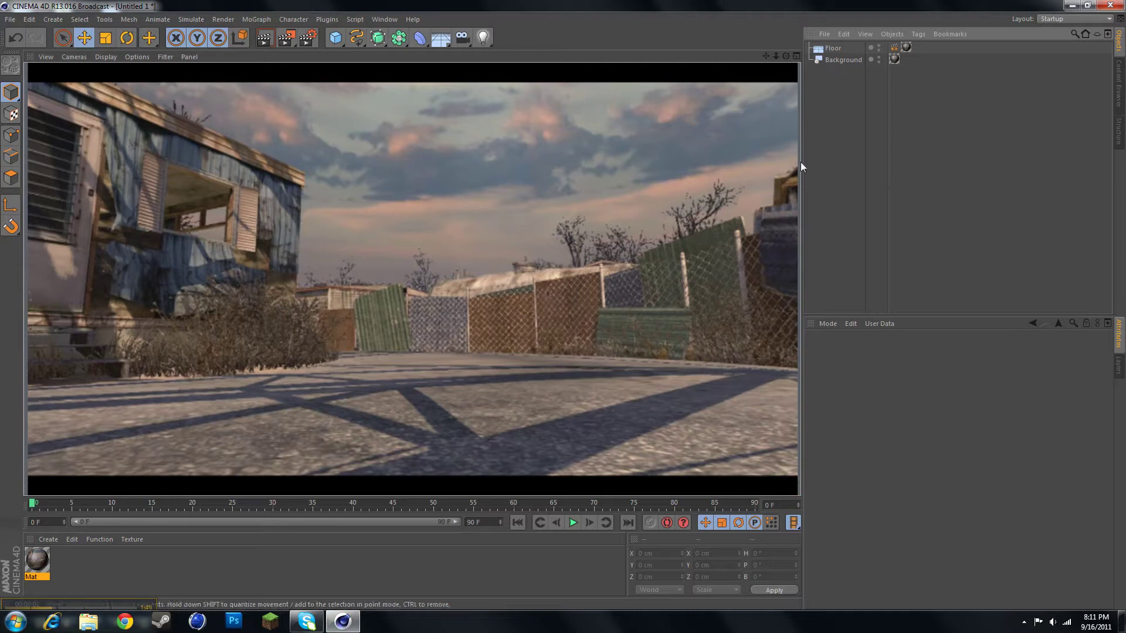
{"action": "left_click", "coordinate": [755, 140]}
Tilt the Floor to a pitch of about -11.2° and move it to about X -2, Y -470, Z 686 cm.
{"action": "left_click", "coordinate": [831, 49]}
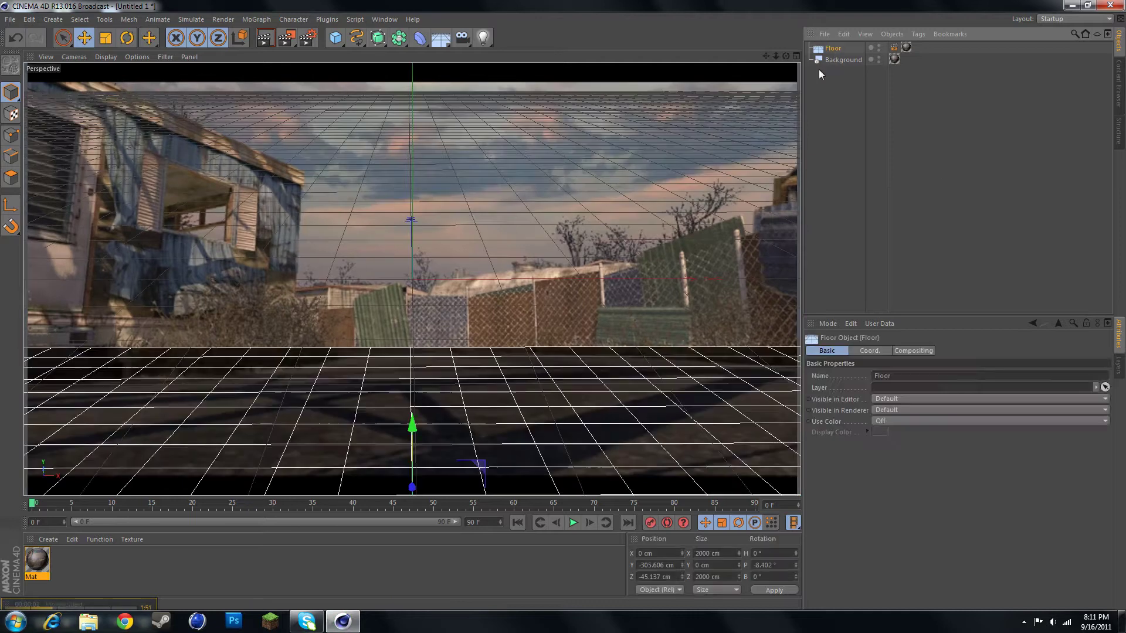
{"action": "key", "text": "r"}
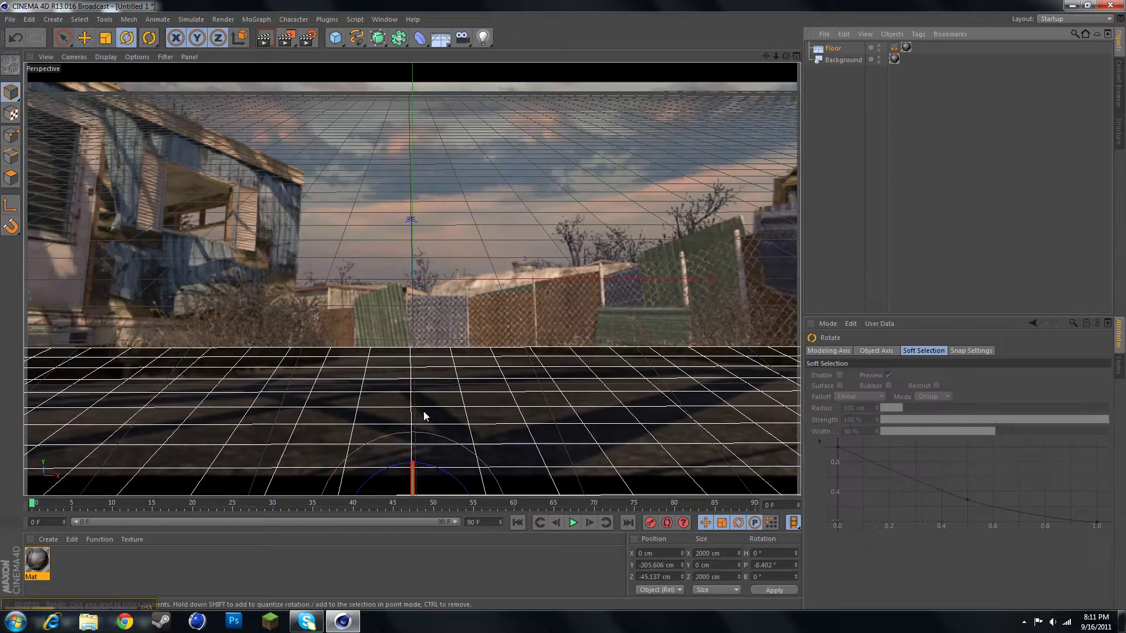
{"action": "left_click_drag", "start_coordinate": [417, 485], "coordinate": [387, 452]}
{"action": "left_click", "coordinate": [84, 39]}
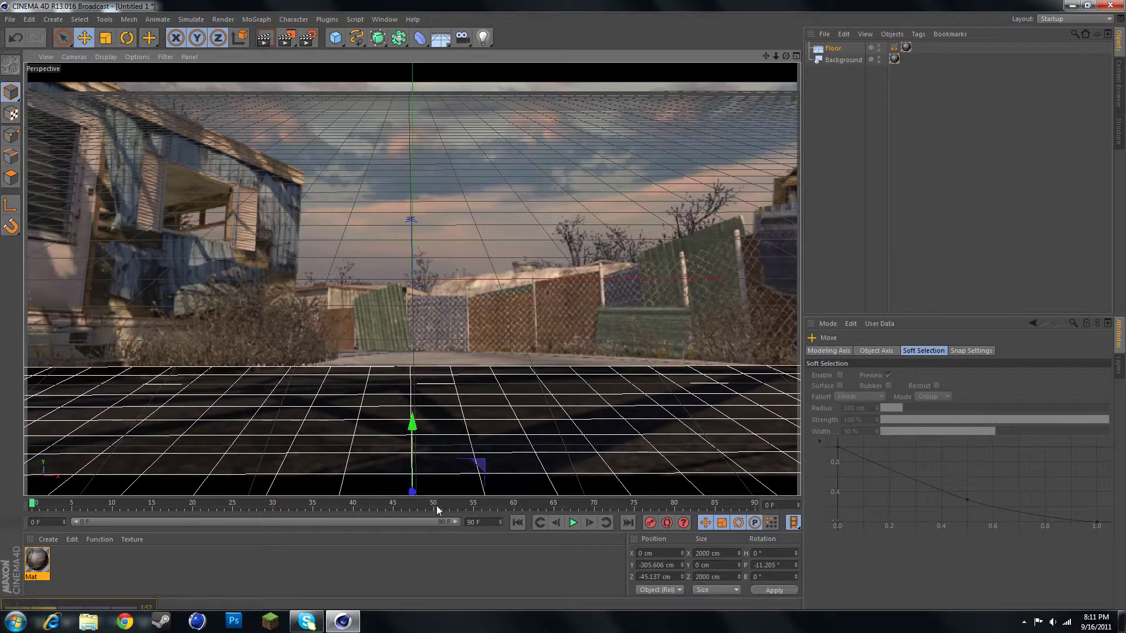
{"action": "left_click_drag", "start_coordinate": [420, 497], "coordinate": [413, 391], "text": "alt"}
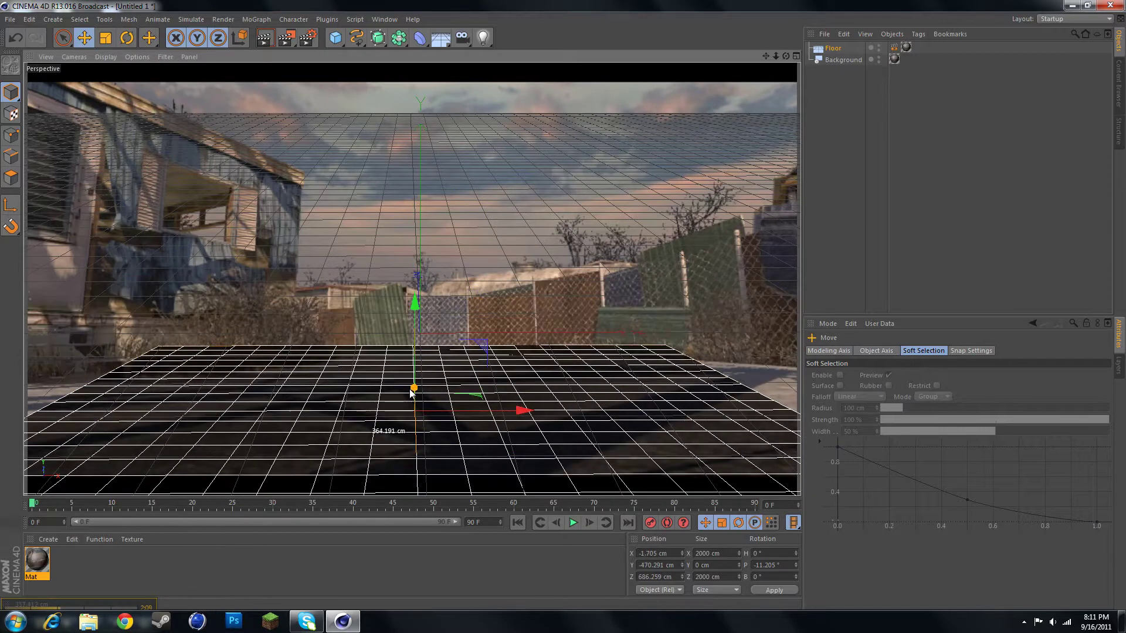
{"action": "left_click", "coordinate": [1006, 214]}
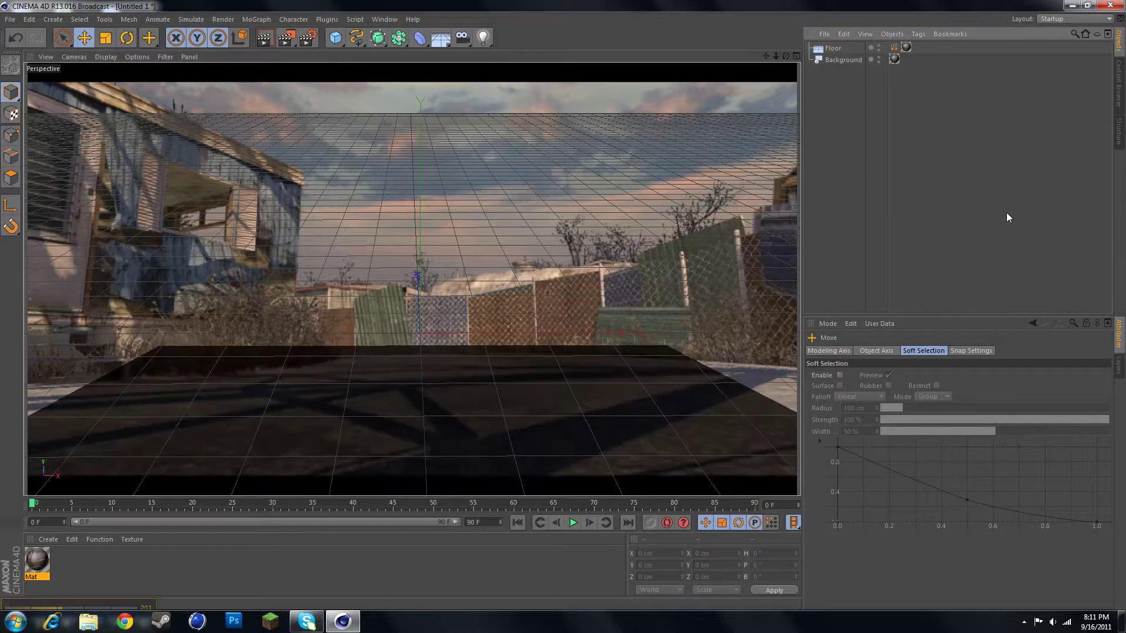
Add a MoGraph MoText object to the scene.
{"action": "left_click", "coordinate": [258, 19]}
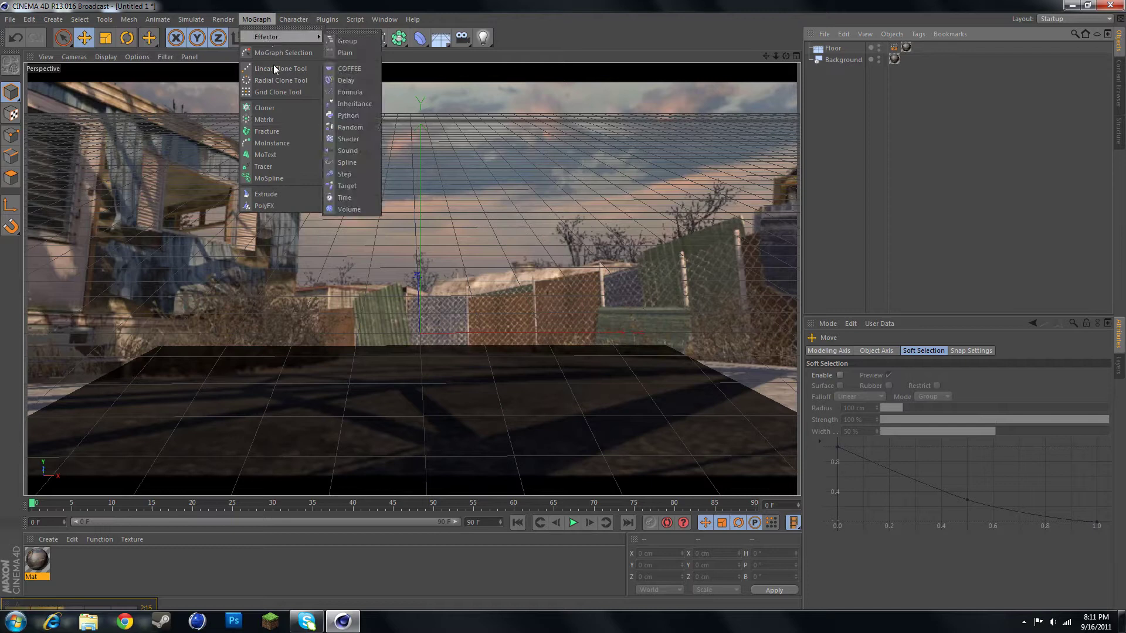
{"action": "left_click", "coordinate": [284, 155]}
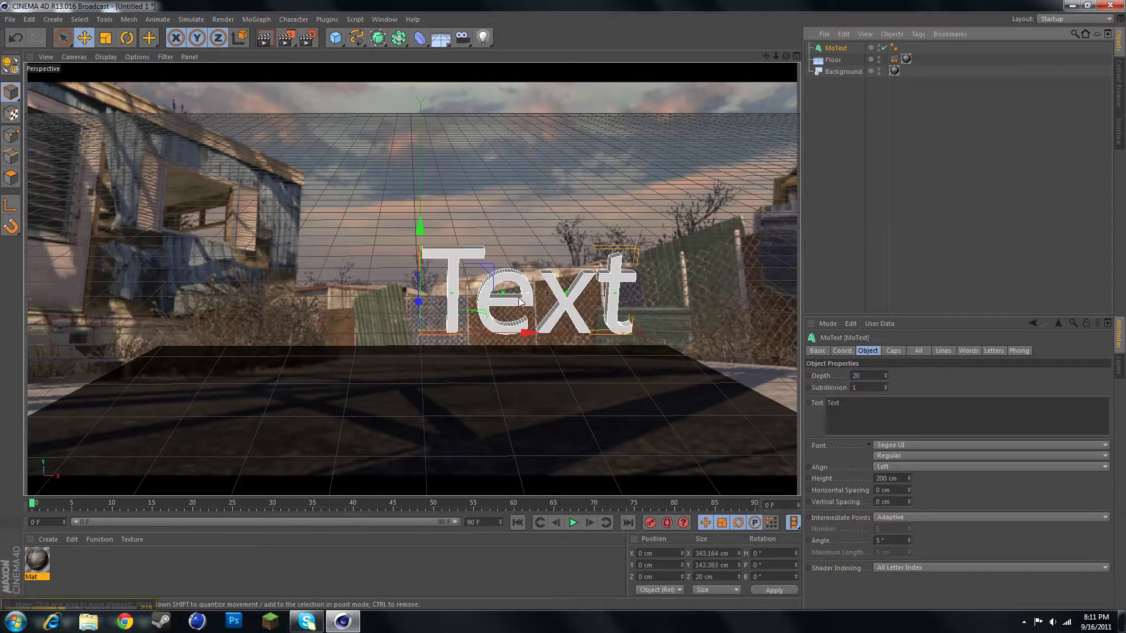
Move the MoText onto the floor at about Y -407, Z 375 cm and render the perspective view to check it.
{"action": "left_click_drag", "start_coordinate": [420, 228], "coordinate": [446, 277]}
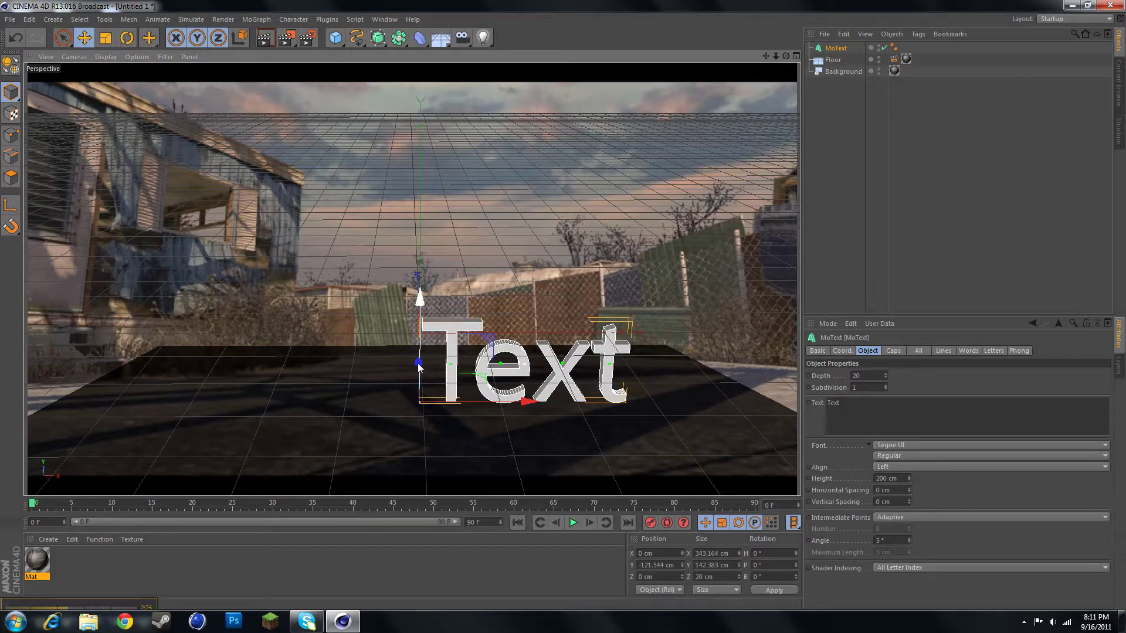
{"action": "left_click_drag", "start_coordinate": [419, 367], "coordinate": [432, 344]}
{"action": "left_click", "coordinate": [974, 252]}
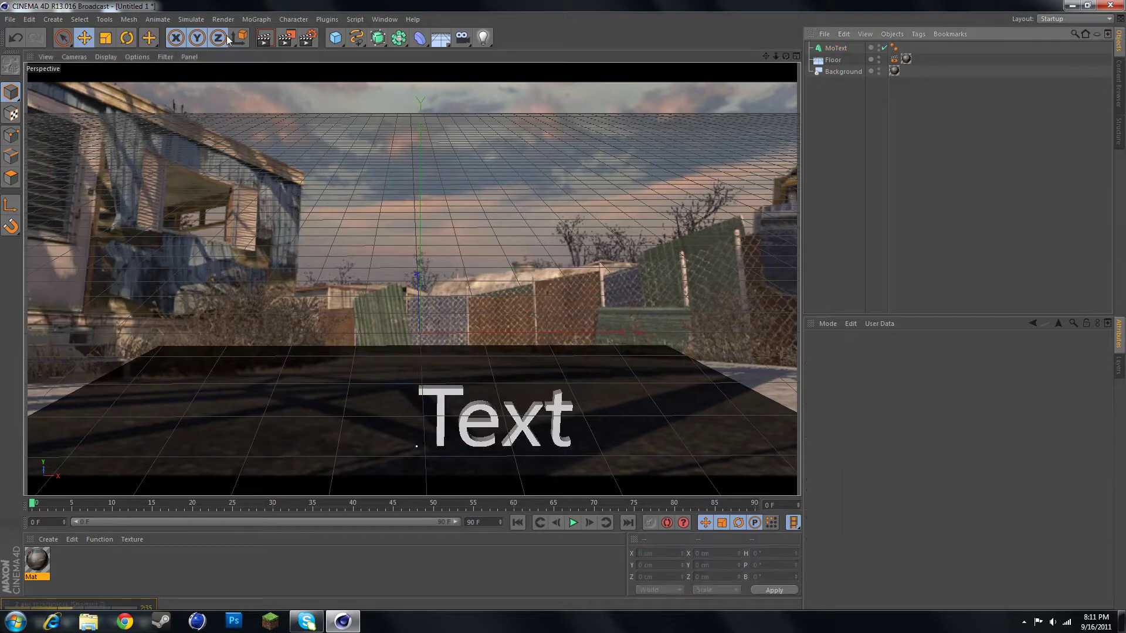
{"action": "left_click", "coordinate": [265, 38]}
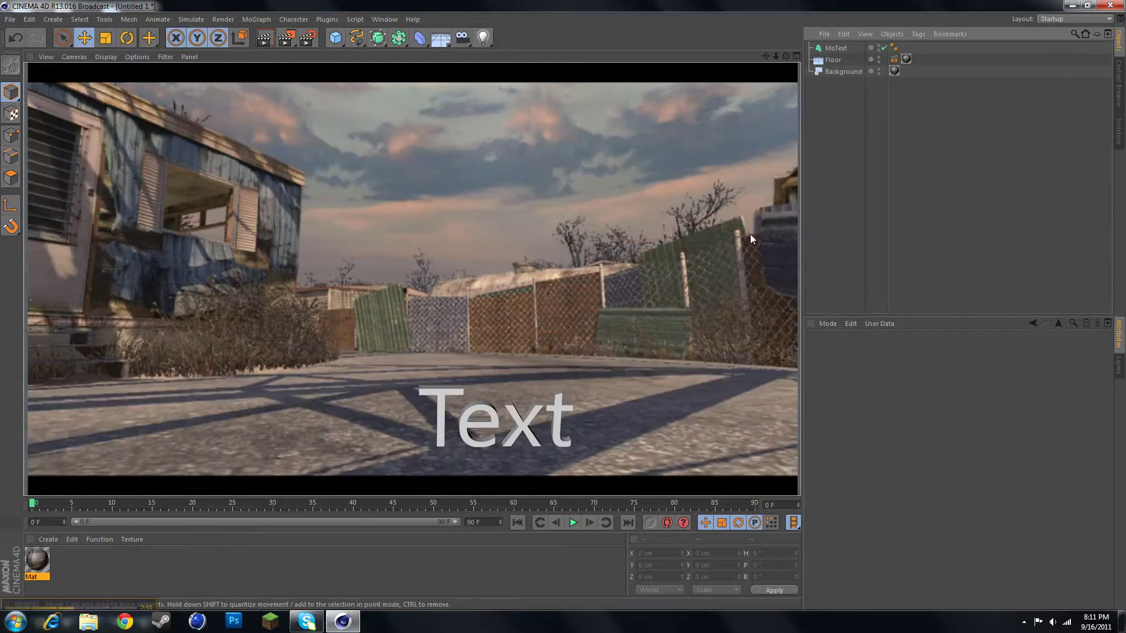
{"action": "left_click", "coordinate": [640, 133]}
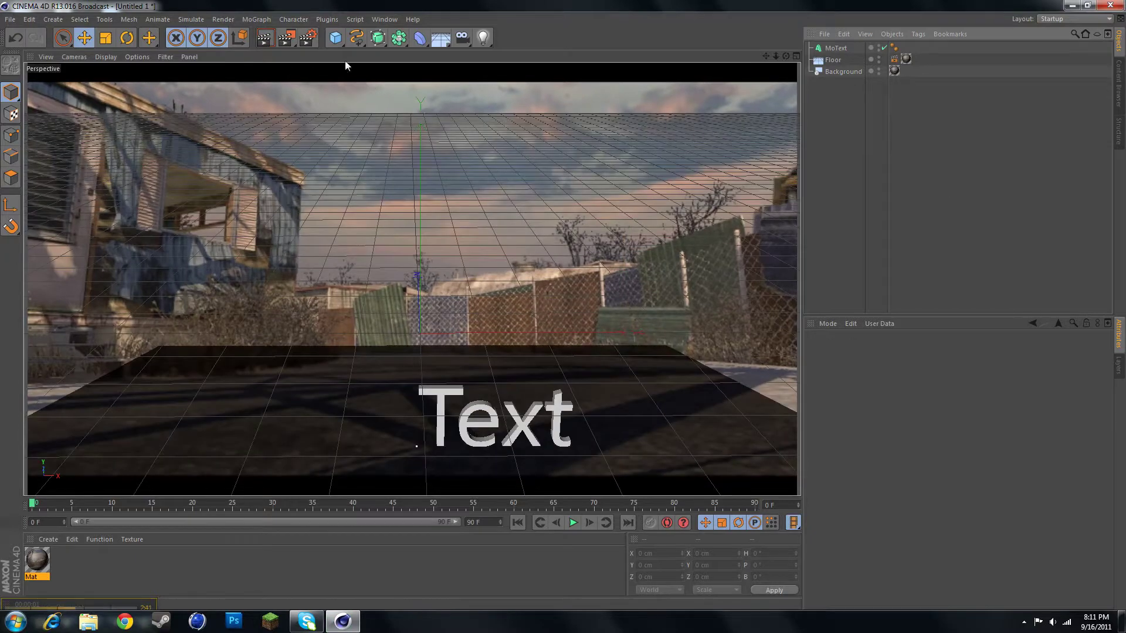
{"action": "left_click", "coordinate": [424, 45]}
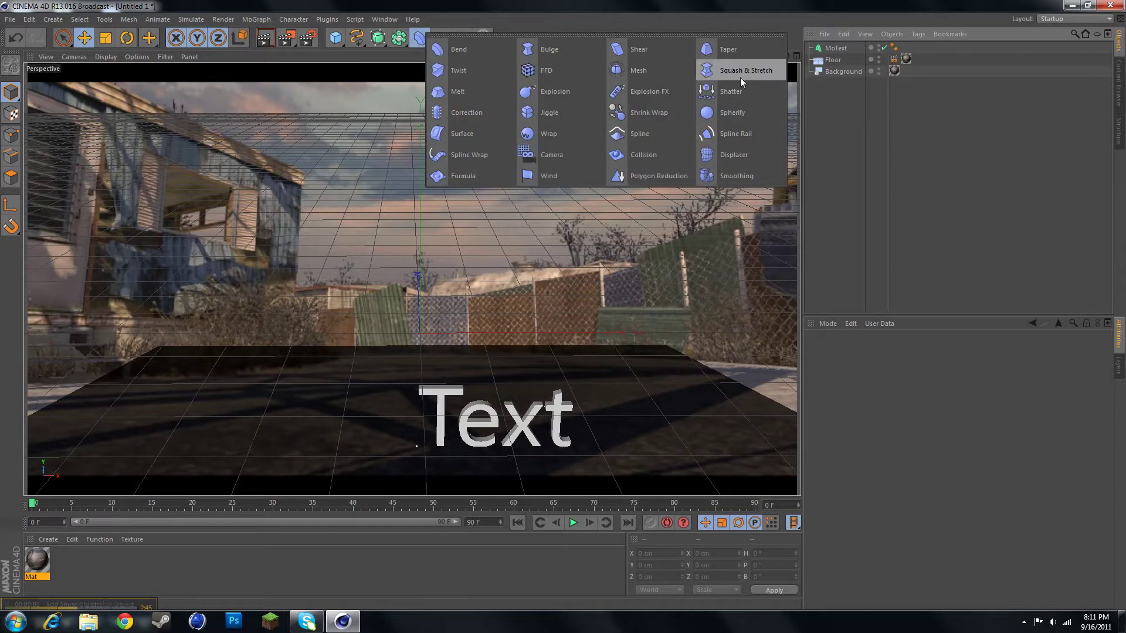
{"action": "left_click", "coordinate": [376, 38]}
{"action": "left_click", "coordinate": [330, 41]}
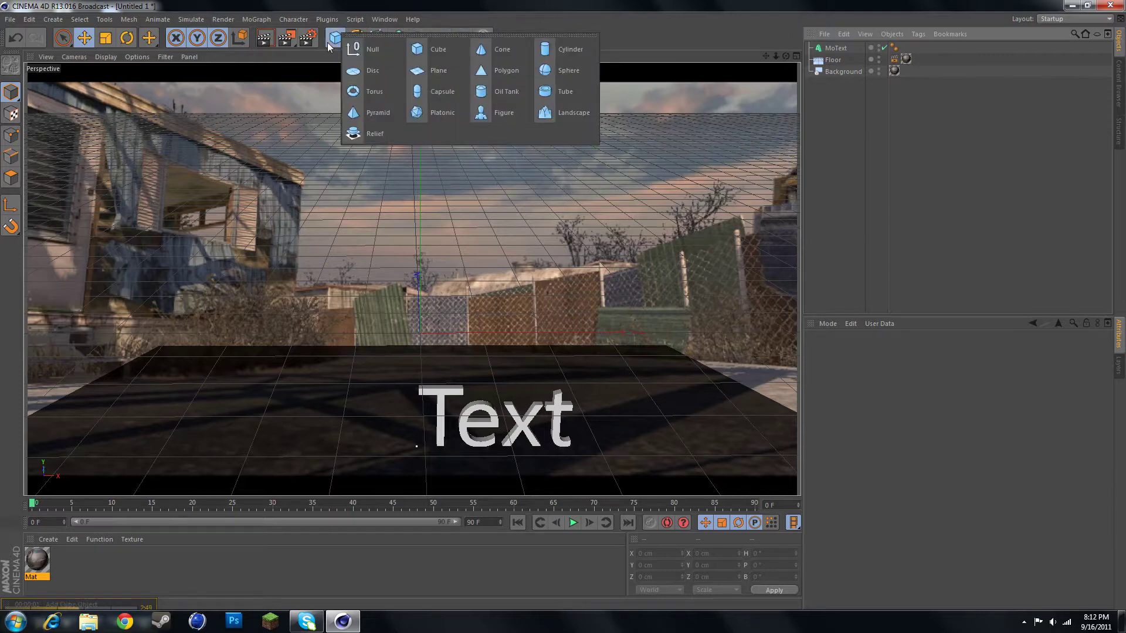
{"action": "left_click", "coordinate": [397, 40]}
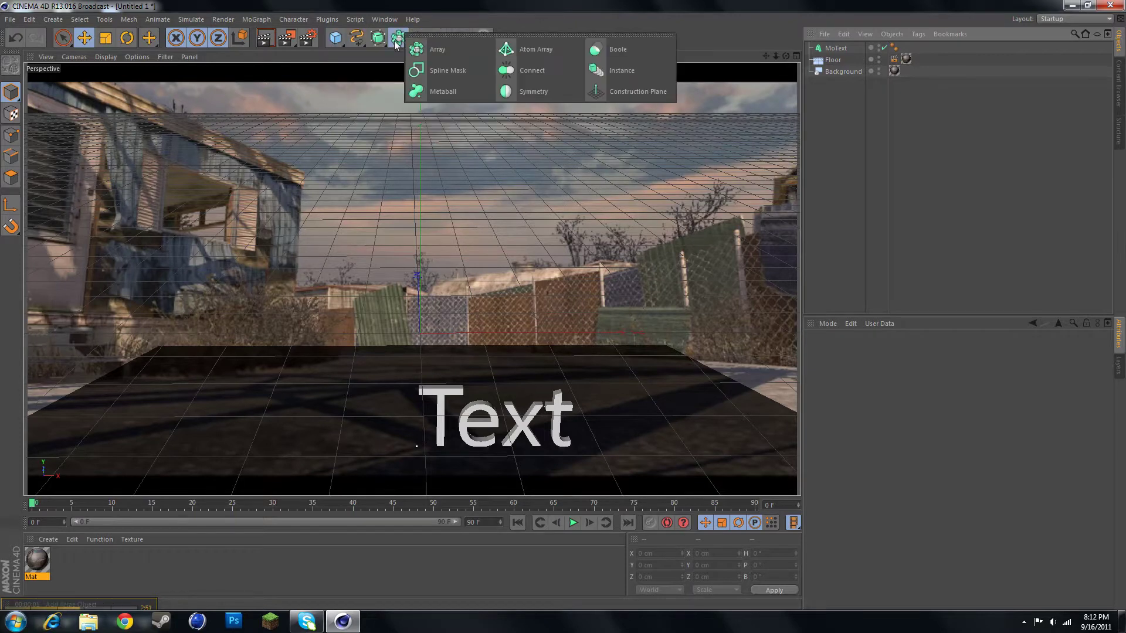
{"action": "left_click", "coordinate": [422, 37]}
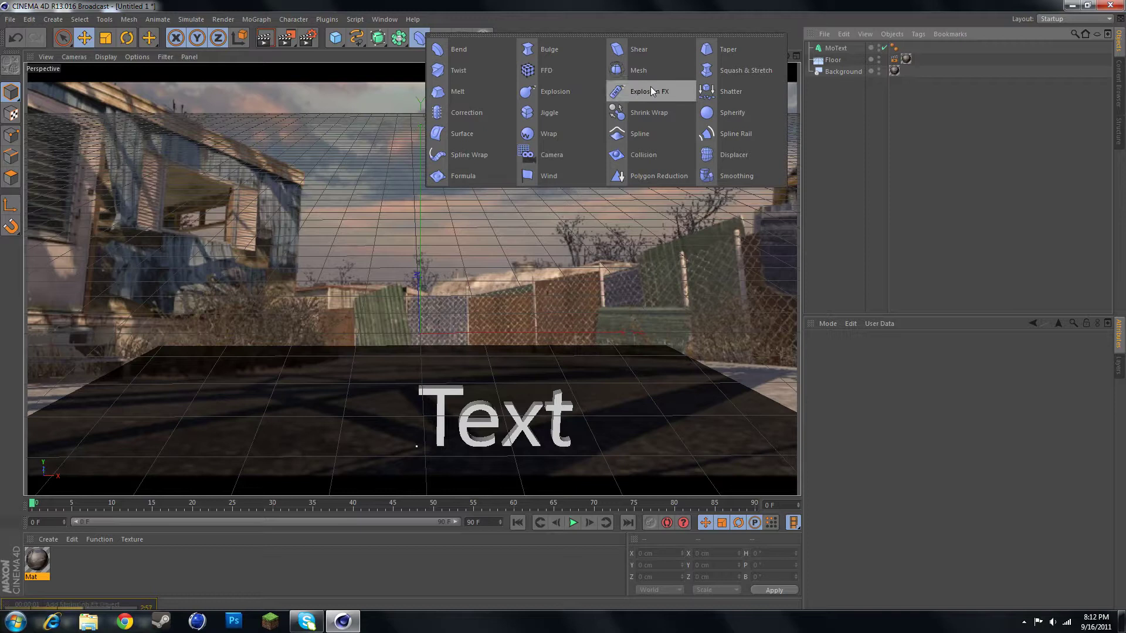
{"action": "left_click", "coordinate": [731, 134]}
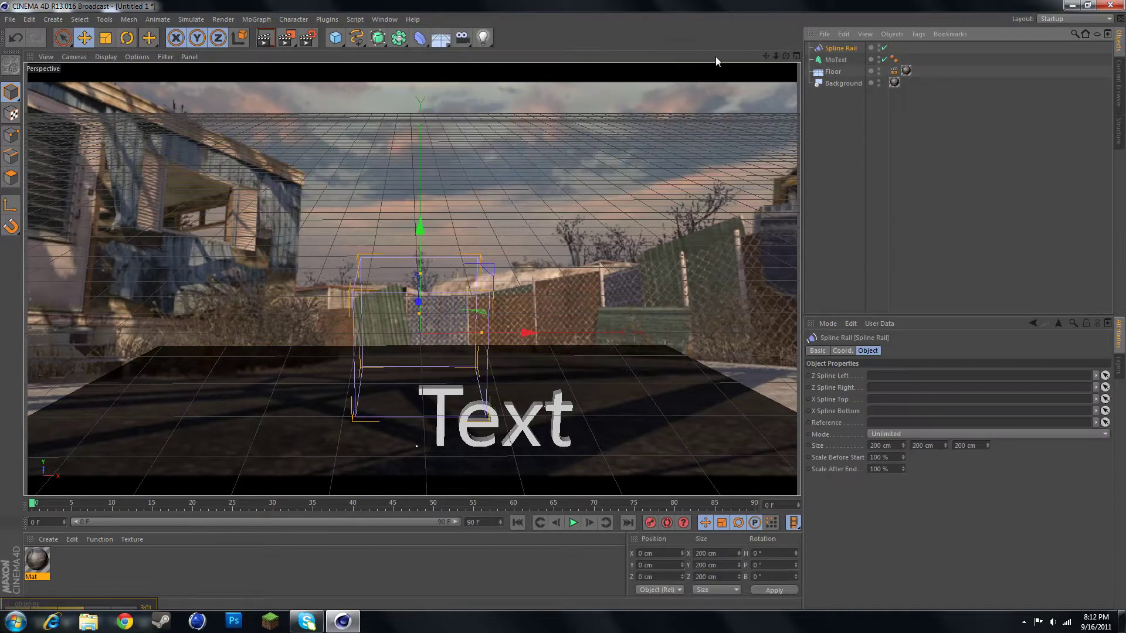
{"action": "key", "text": "ctrl+z"}
Add an omni Light and place it above the text at about X 164, Y 71, Z -66 cm.
{"action": "left_click", "coordinate": [440, 39]}
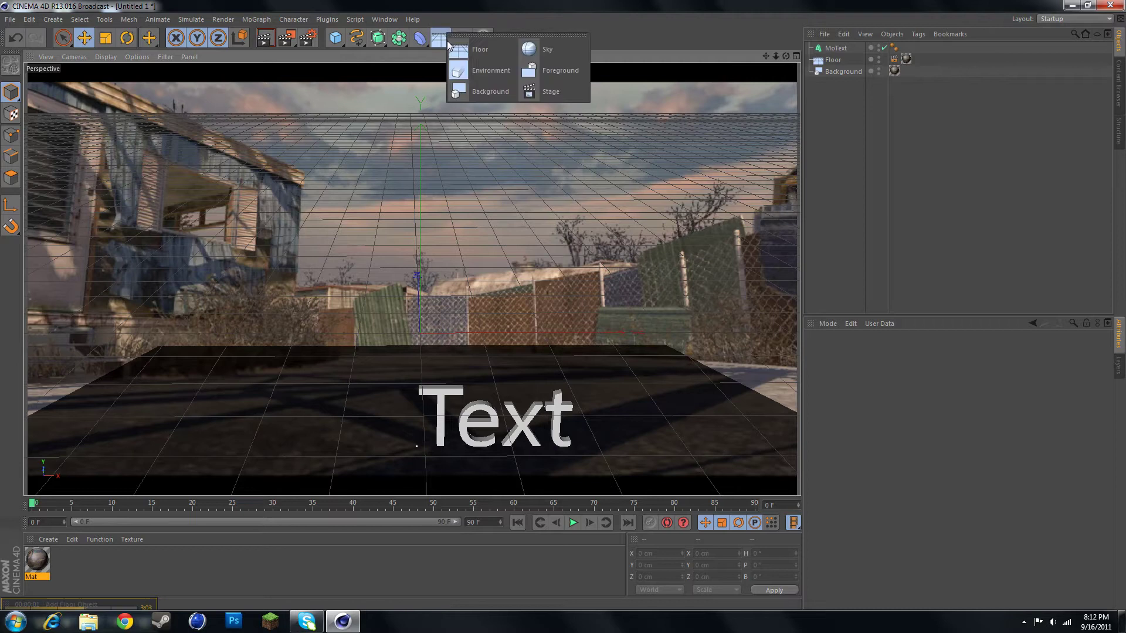
{"action": "left_click", "coordinate": [483, 39]}
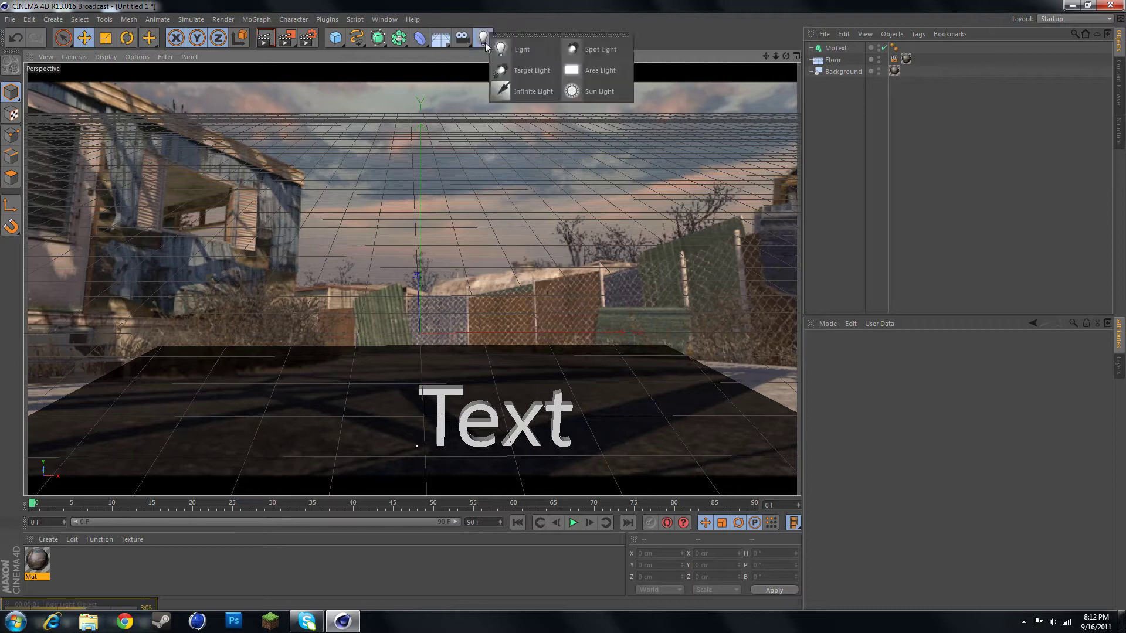
{"action": "left_click", "coordinate": [510, 49]}
{"action": "left_click_drag", "start_coordinate": [424, 235], "coordinate": [437, 170]}
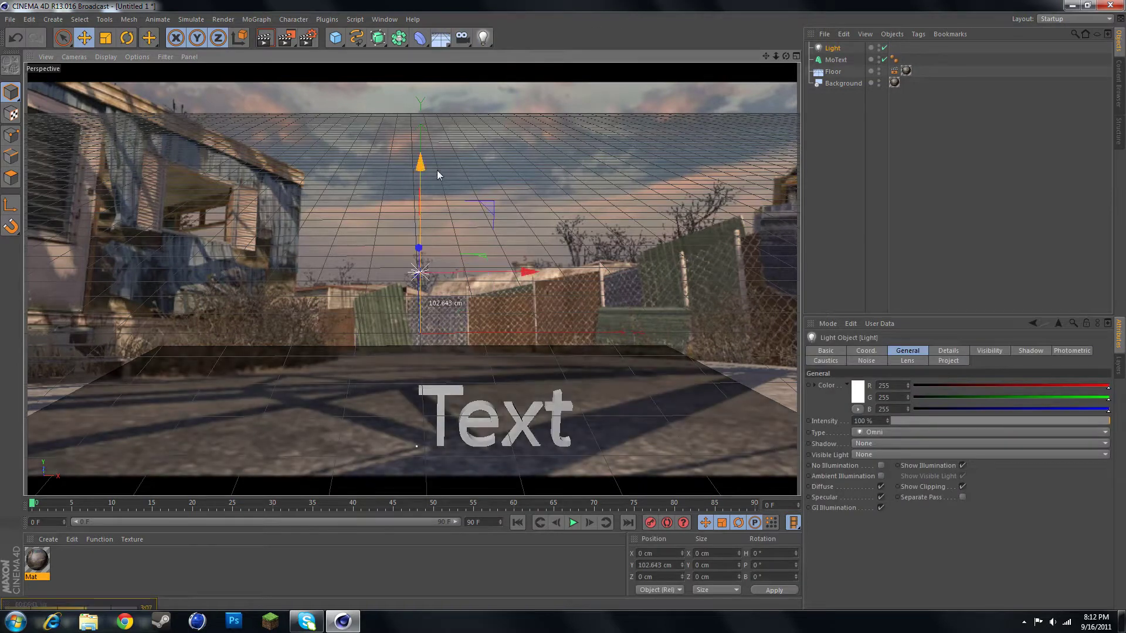
{"action": "left_click_drag", "start_coordinate": [414, 252], "coordinate": [522, 419]}
{"action": "left_click_drag", "start_coordinate": [528, 330], "coordinate": [532, 205]}
Set the light's shadow type to Shadow Maps (Soft) and render the view to check the text's shadow.
{"action": "left_click", "coordinate": [1030, 351]}
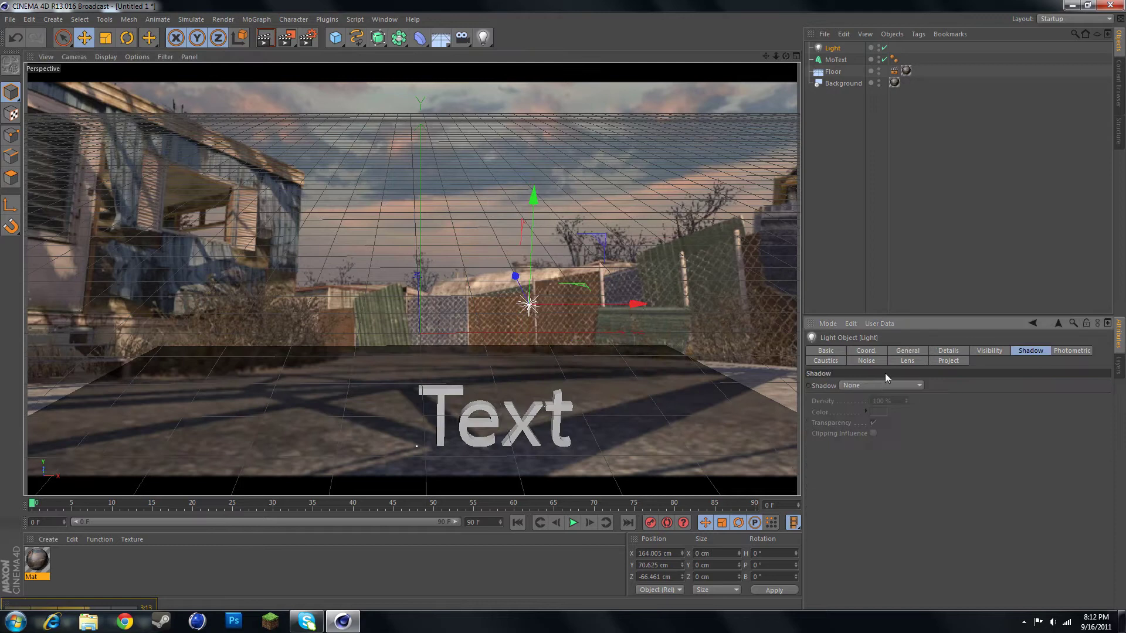
{"action": "left_click", "coordinate": [878, 385]}
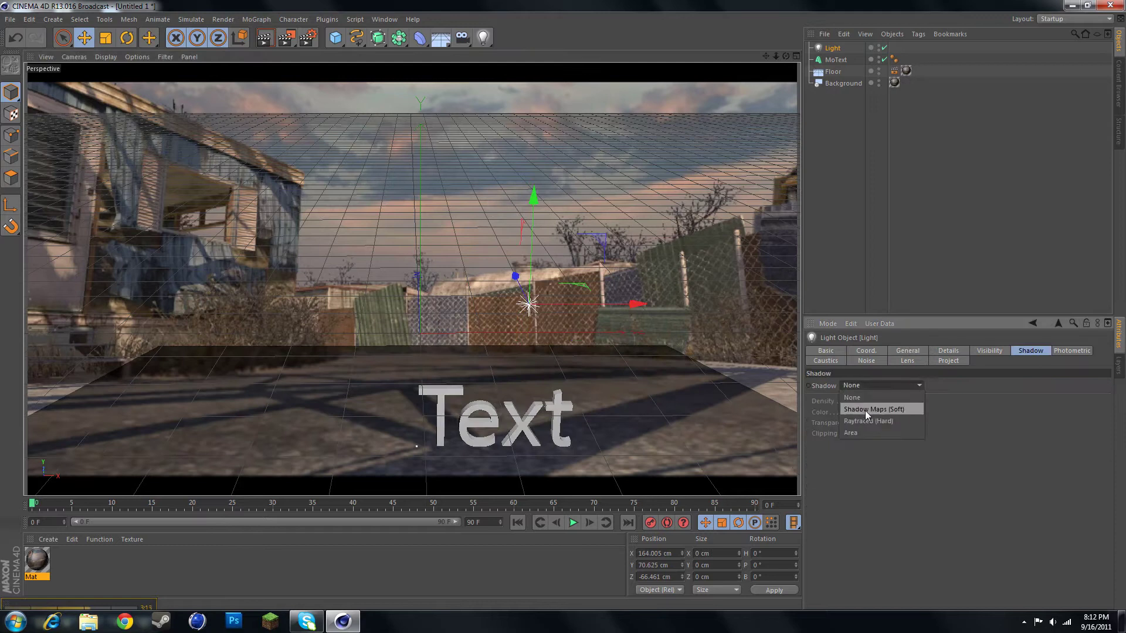
{"action": "left_click", "coordinate": [866, 410]}
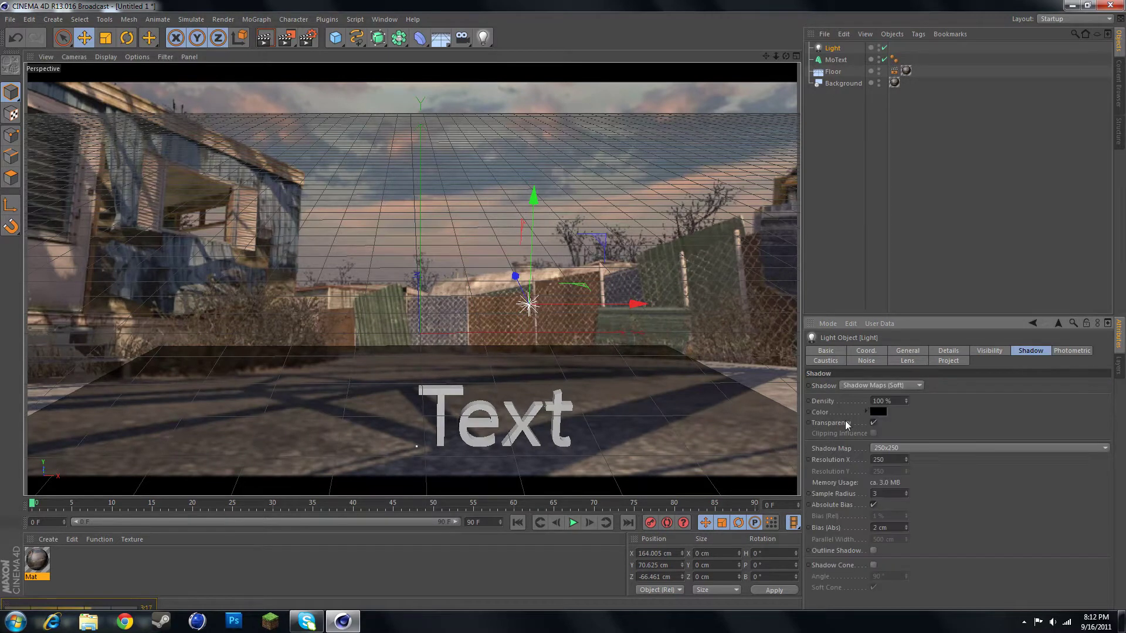
{"action": "left_click", "coordinate": [270, 41]}
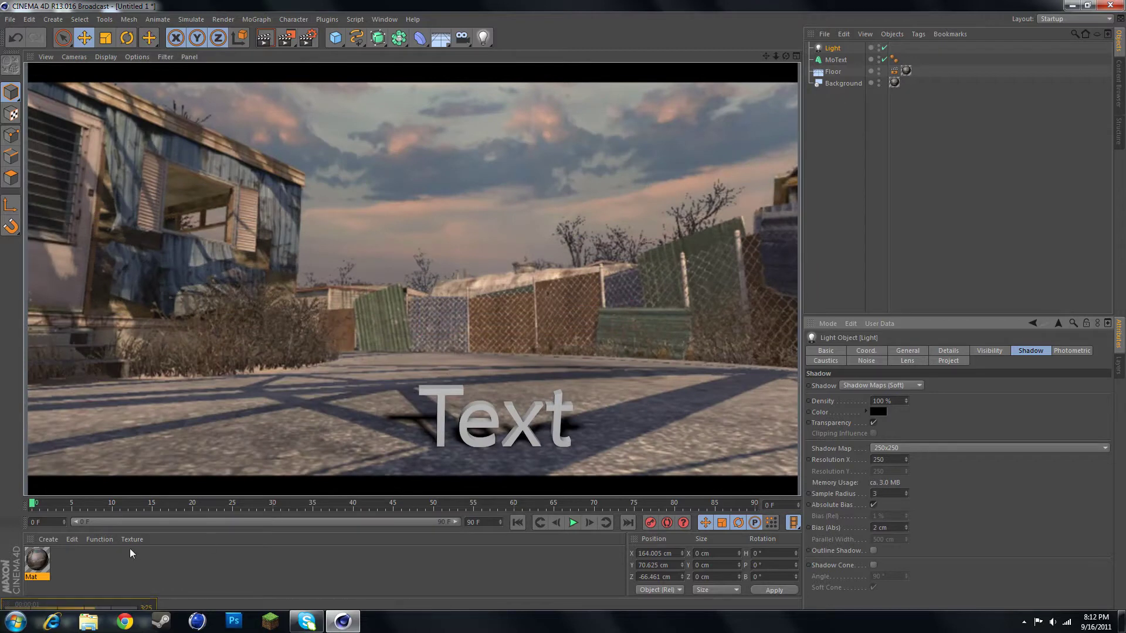
Create a new material and set its color to a dark grey of RGB 104, 104, 104.
{"action": "double_click", "coordinate": [109, 568]}
{"action": "double_click", "coordinate": [37, 560]}
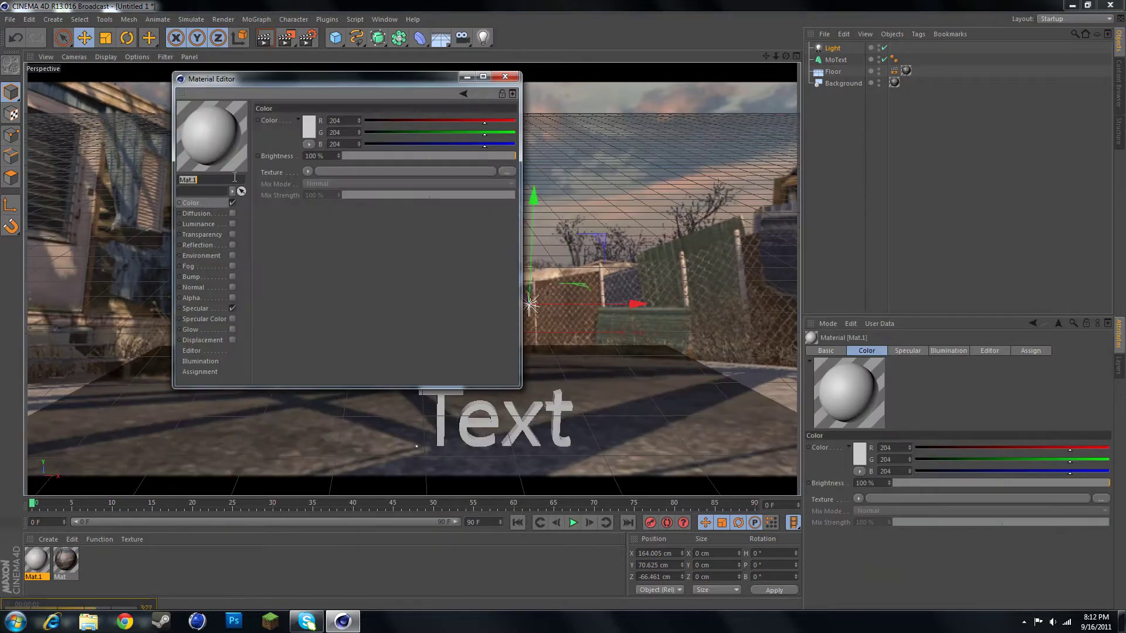
{"action": "left_click", "coordinate": [305, 120]}
{"action": "left_click", "coordinate": [243, 114]}
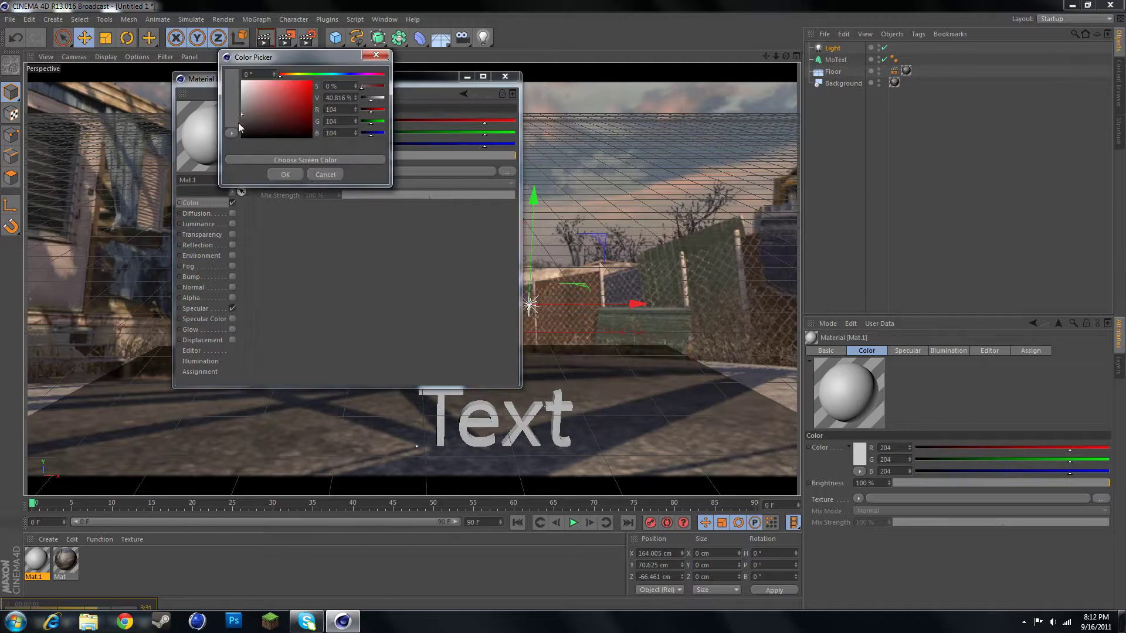
{"action": "left_click", "coordinate": [285, 174]}
Enable the new material's Reflection with a Fresnel texture, brightness 40% and mix strength about 34%.
{"action": "left_click", "coordinate": [232, 244]}
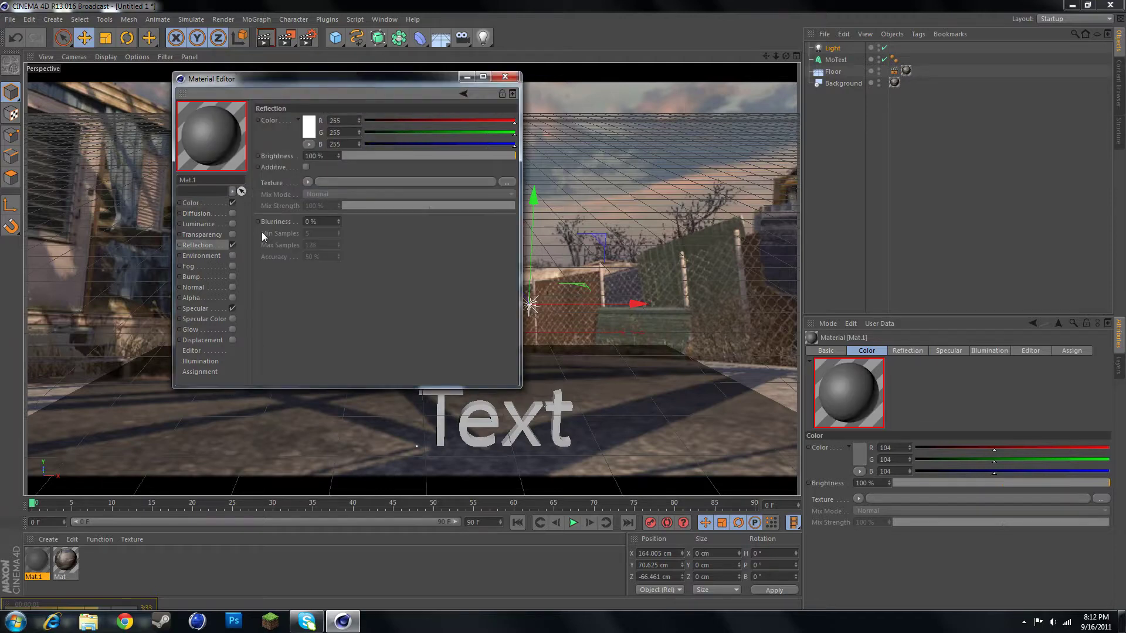
{"action": "left_click", "coordinate": [307, 182]}
{"action": "left_click", "coordinate": [320, 312]}
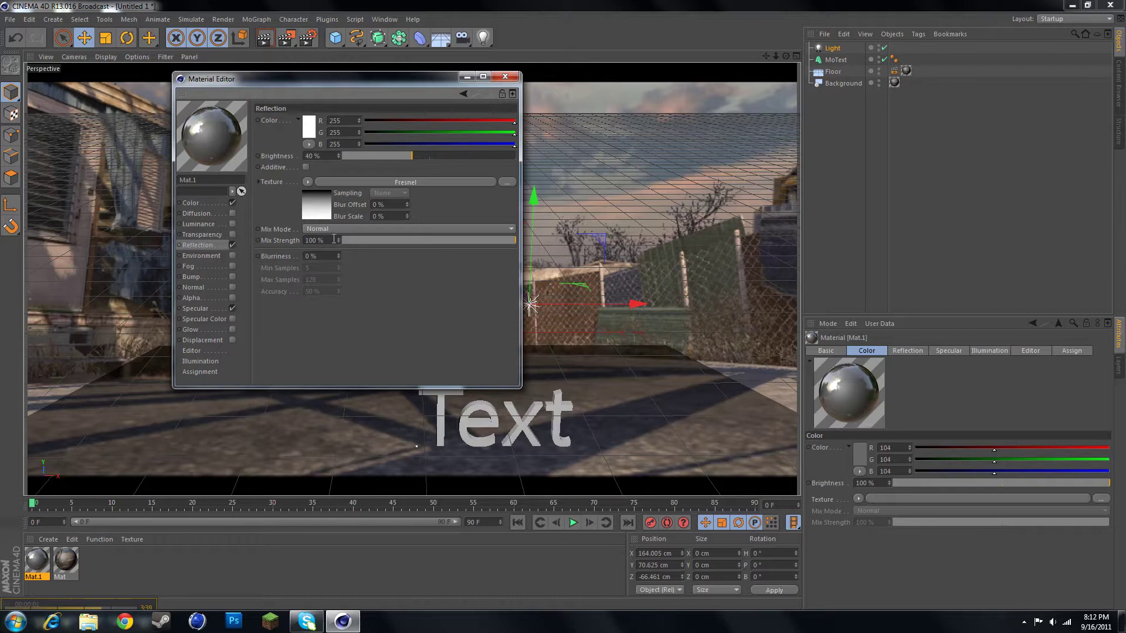
{"action": "left_click_drag", "start_coordinate": [448, 243], "coordinate": [395, 246]}
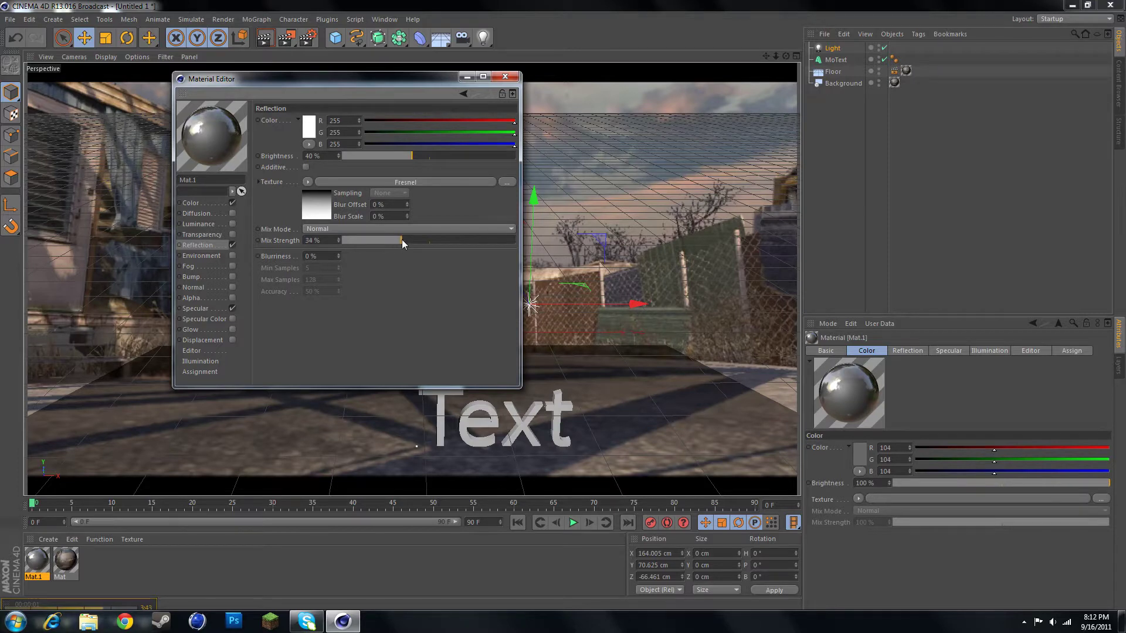
Slightly adjust the gradient midpoint of the reflection's Fresnel shader and close the material editor.
{"action": "left_click", "coordinate": [377, 182]}
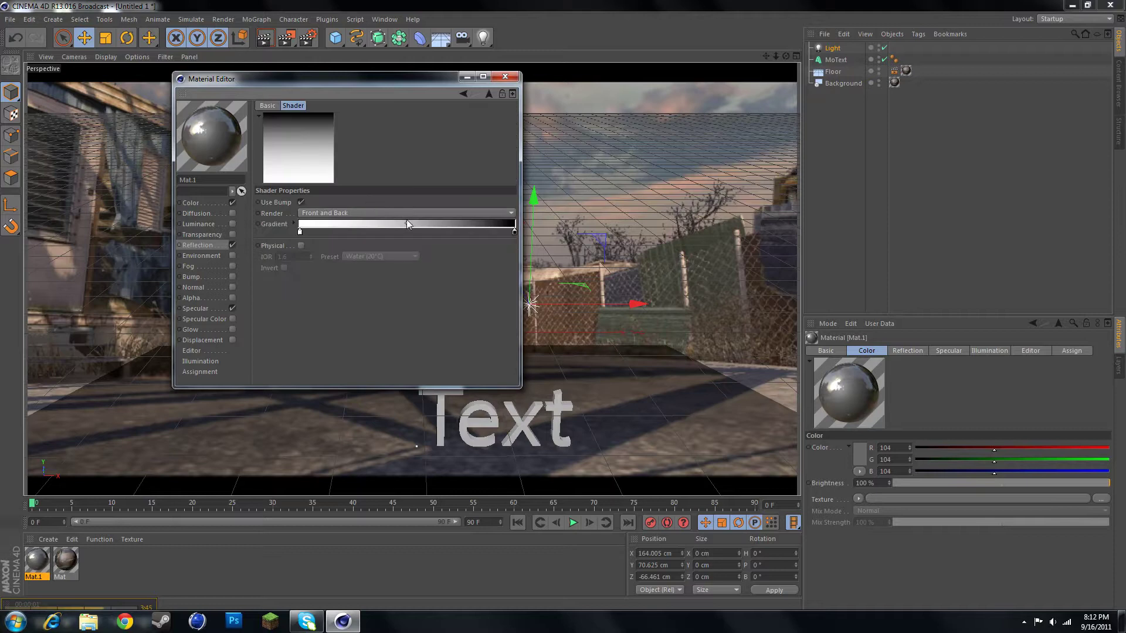
{"action": "mouse_move", "coordinate": [406, 220]}
{"action": "left_mouse_down"}
{"action": "mouse_move", "coordinate": [483, 223]}
{"action": "mouse_move", "coordinate": [396, 224]}
{"action": "left_mouse_up"}
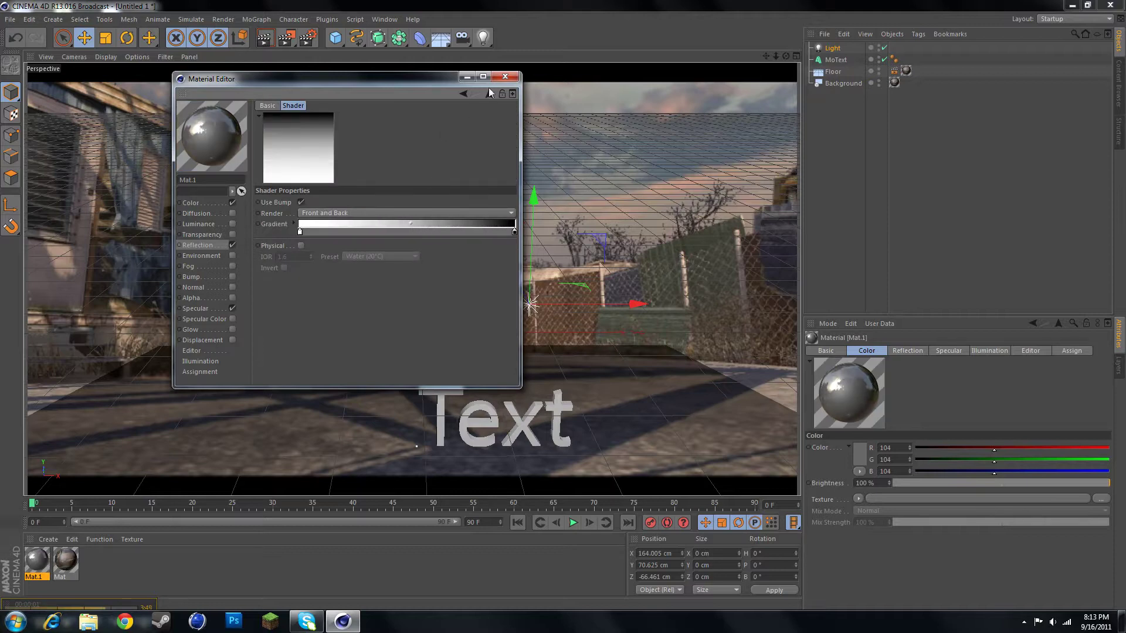
{"action": "left_click", "coordinate": [507, 69]}
{"action": "left_click", "coordinate": [504, 76]}
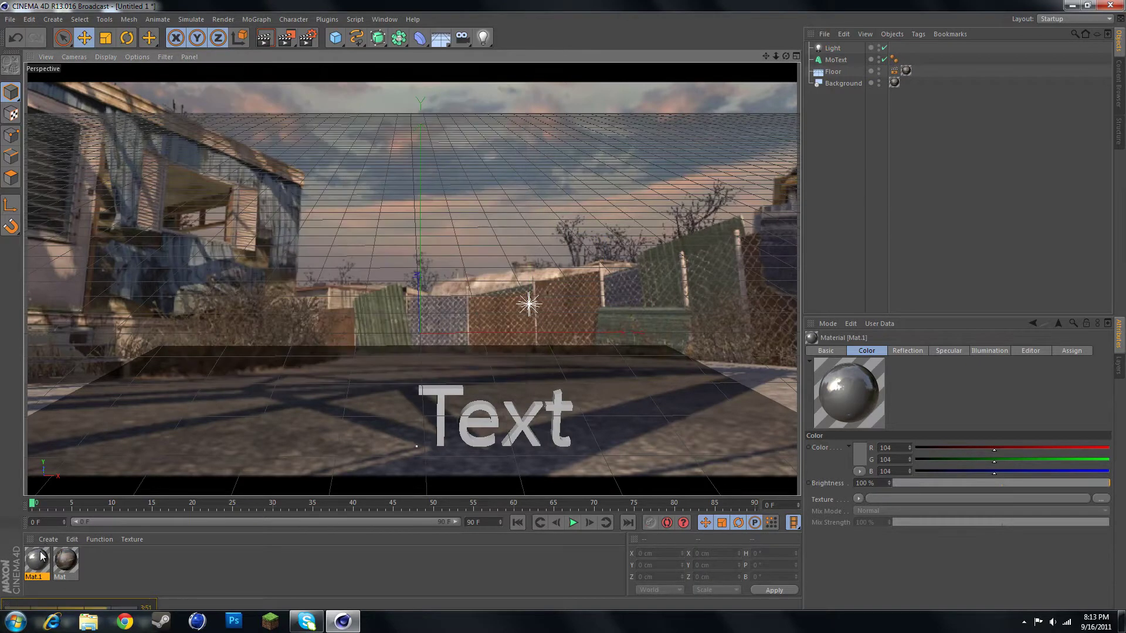
Apply the grey reflective material to the MoText and render the view to check it.
{"action": "left_click_drag", "start_coordinate": [42, 558], "coordinate": [846, 61]}
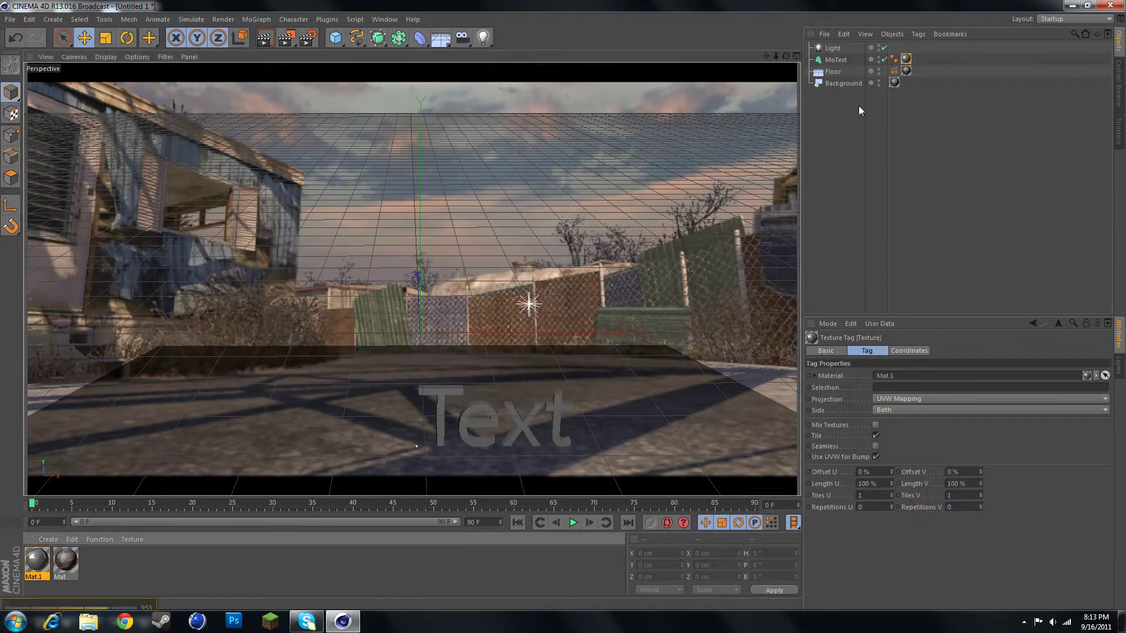
{"action": "left_click", "coordinate": [935, 163]}
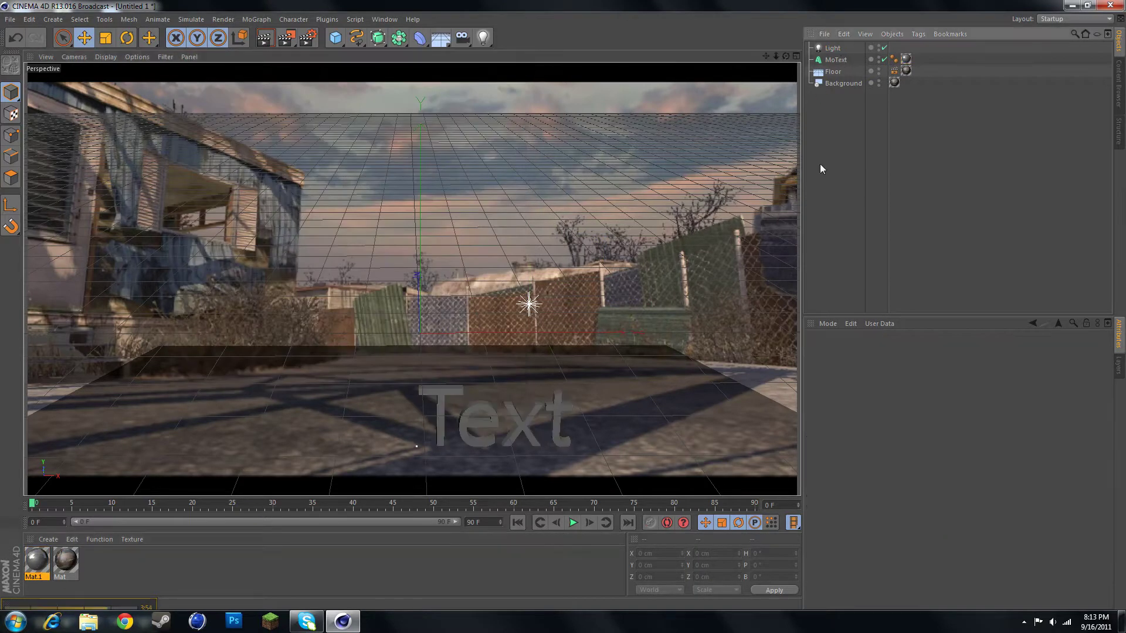
{"action": "left_click", "coordinate": [265, 39]}
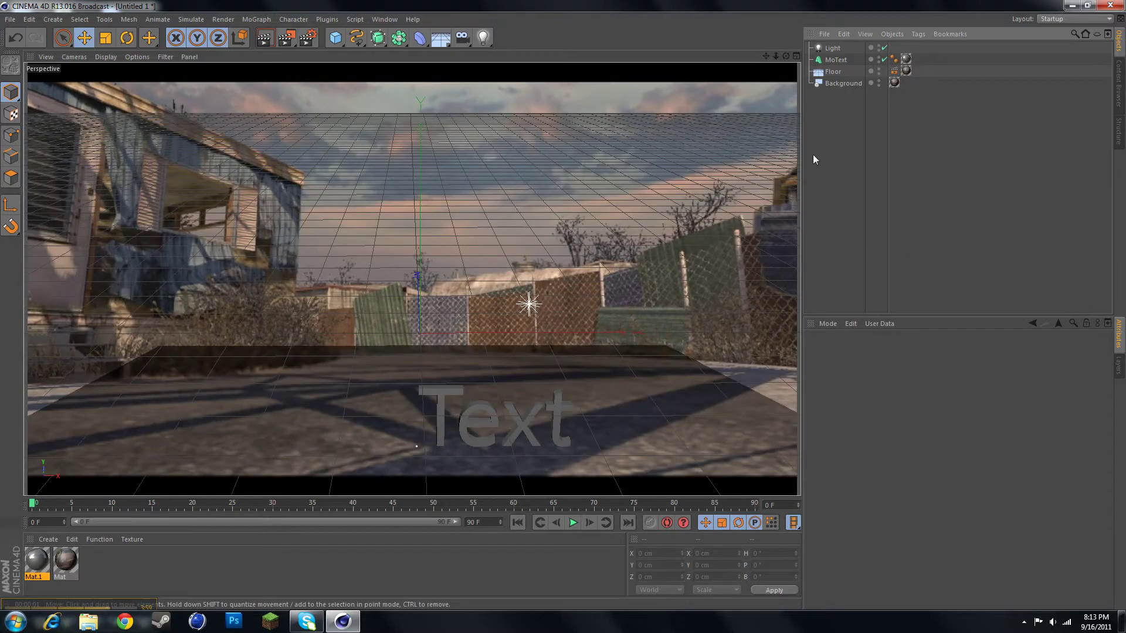
Rotate the MoText to a pitch of about -7.2° and render the view to check its alignment with the ground.
{"action": "left_click", "coordinate": [835, 60]}
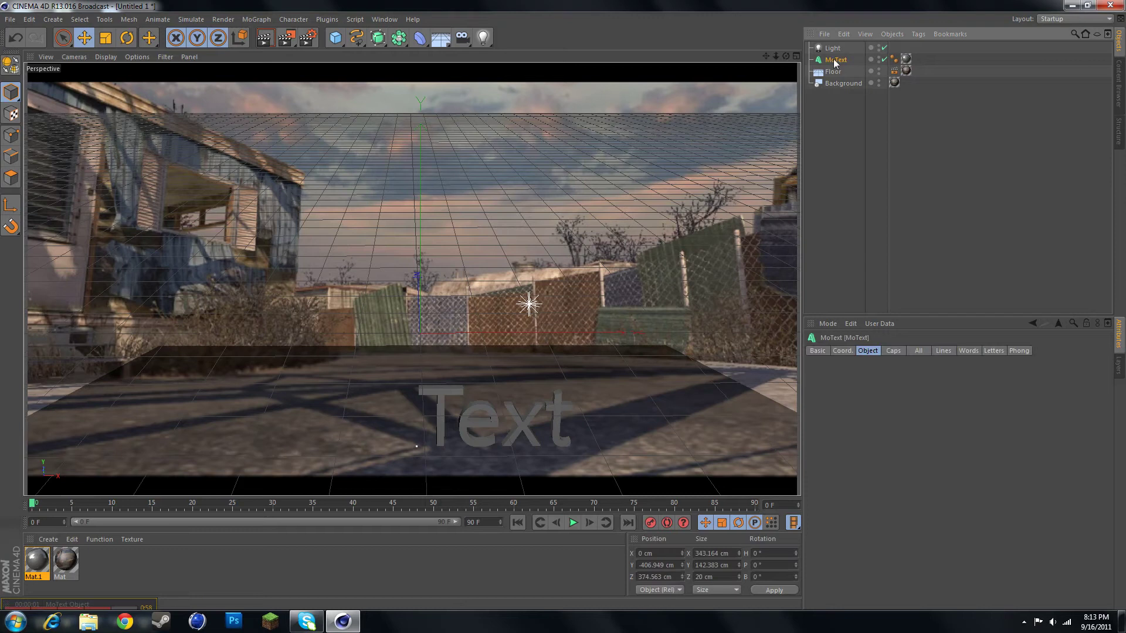
{"action": "key", "text": "r"}
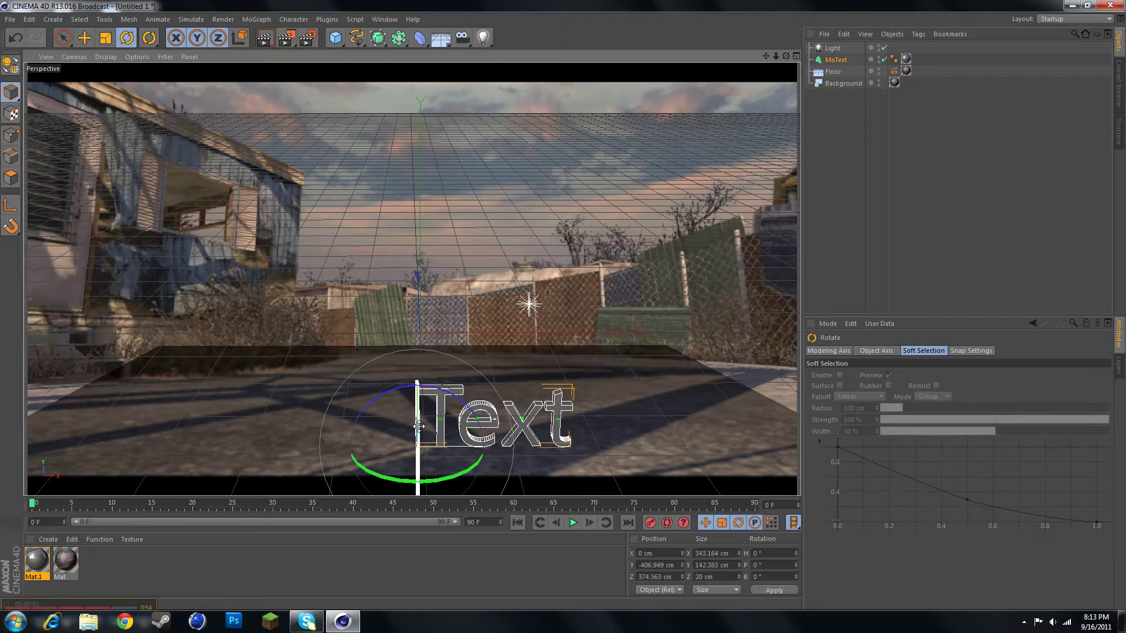
{"action": "left_click_drag", "start_coordinate": [415, 429], "coordinate": [421, 416]}
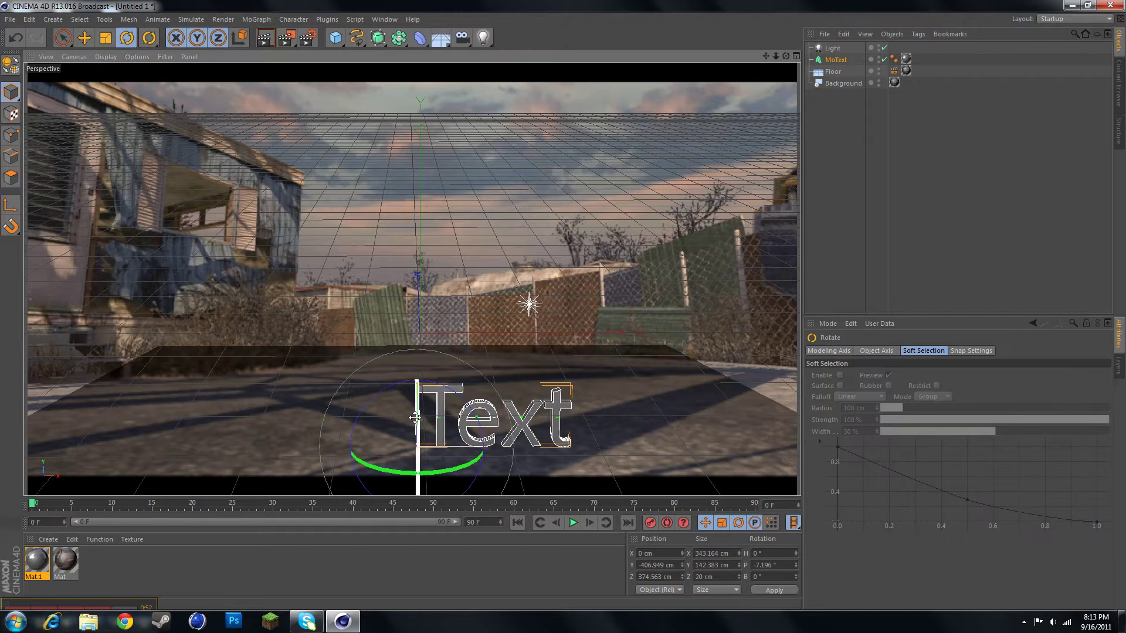
{"action": "left_click", "coordinate": [907, 136]}
{"action": "left_click", "coordinate": [839, 61]}
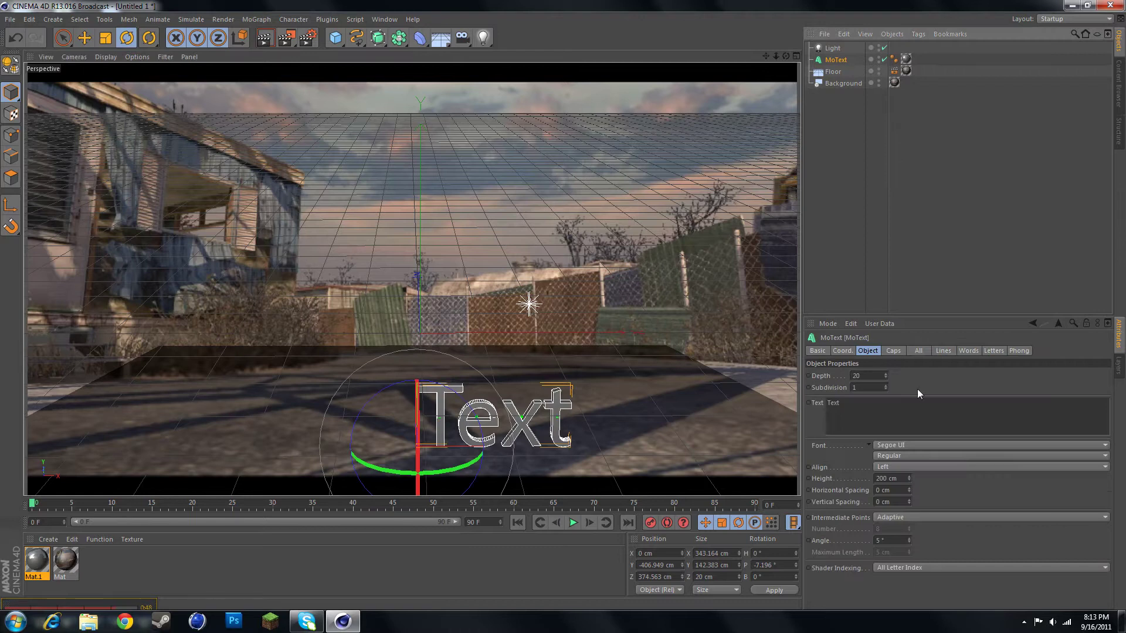
{"action": "left_click", "coordinate": [264, 40]}
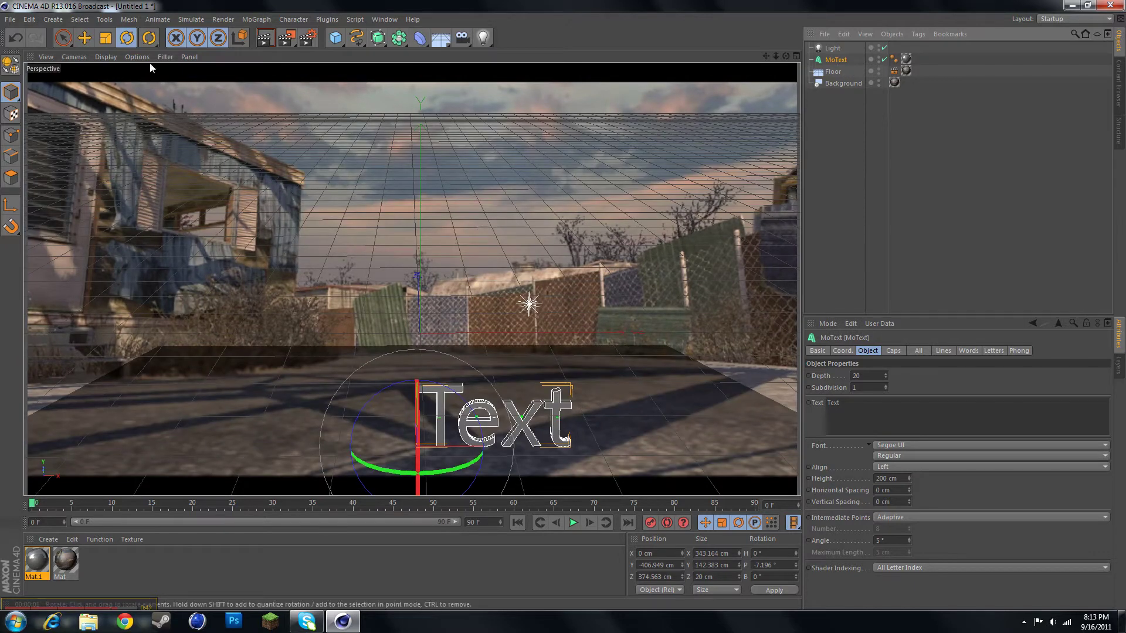
Lower the MoText beneath the floor to about Y -573, Z 354 cm, and turn on autokeying at frame 90.
{"action": "key", "text": "e"}
{"action": "left_click_drag", "start_coordinate": [414, 330], "coordinate": [443, 415]}
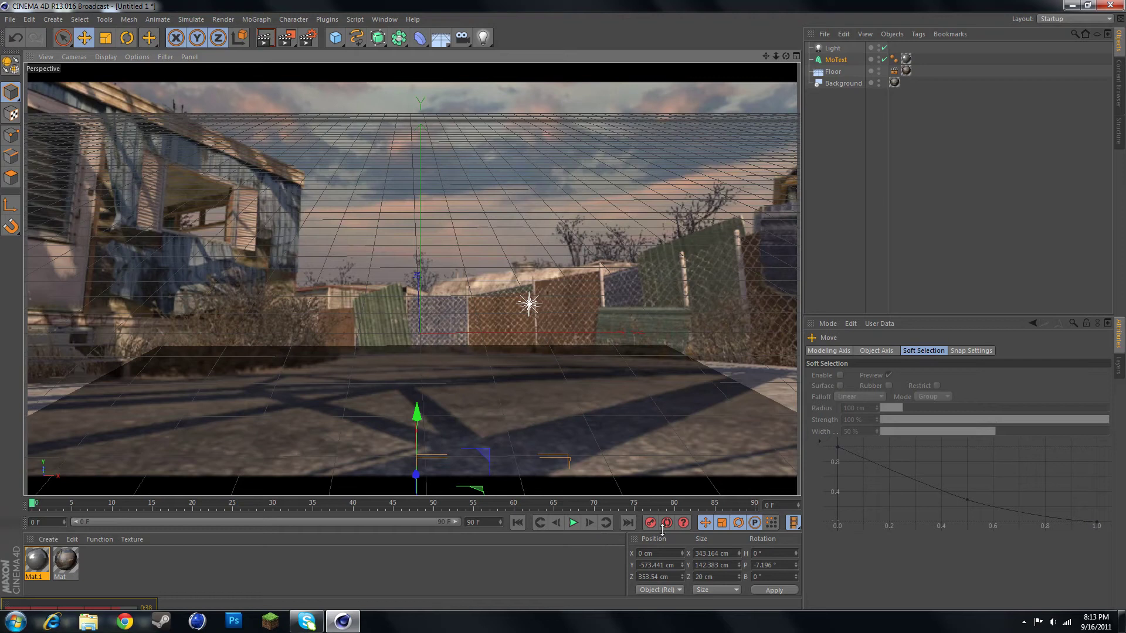
{"action": "left_click_drag", "start_coordinate": [722, 504], "coordinate": [774, 514]}
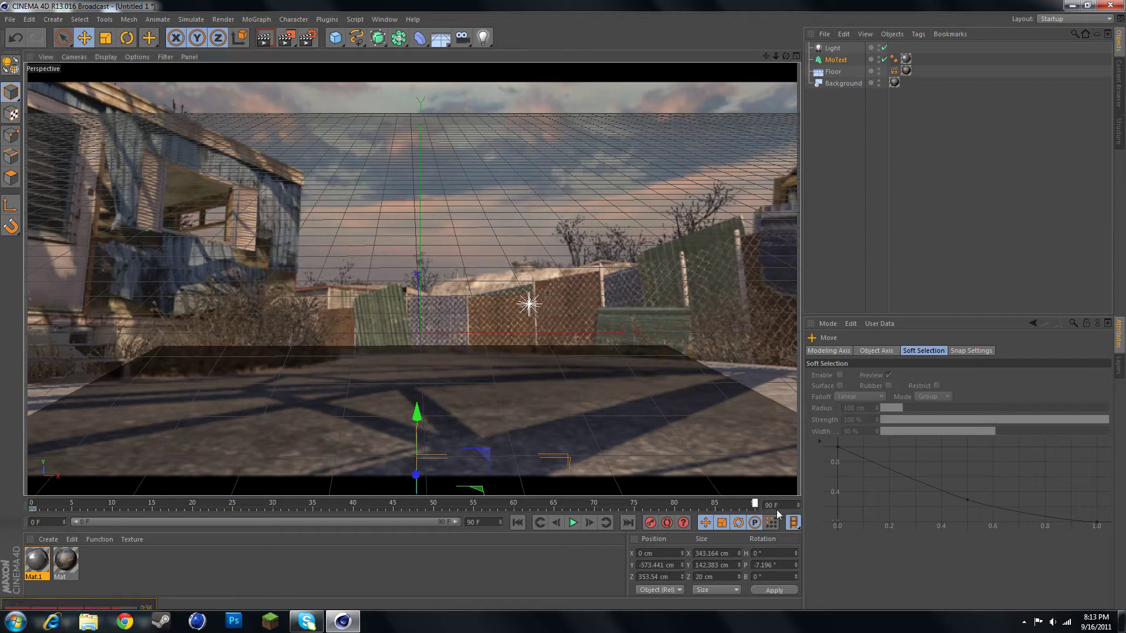
{"action": "left_click", "coordinate": [666, 524]}
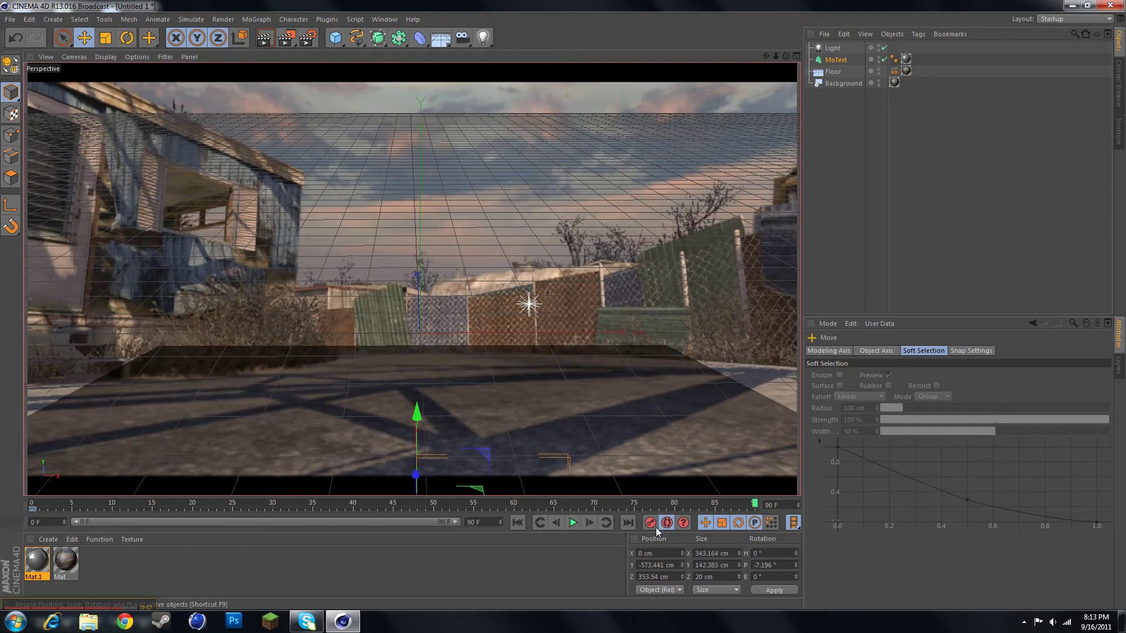
Raise the MoText above the floor to about Y -363, Z 380 cm at frame 90 and turn off autokeying.
{"action": "left_click_drag", "start_coordinate": [426, 417], "coordinate": [435, 329]}
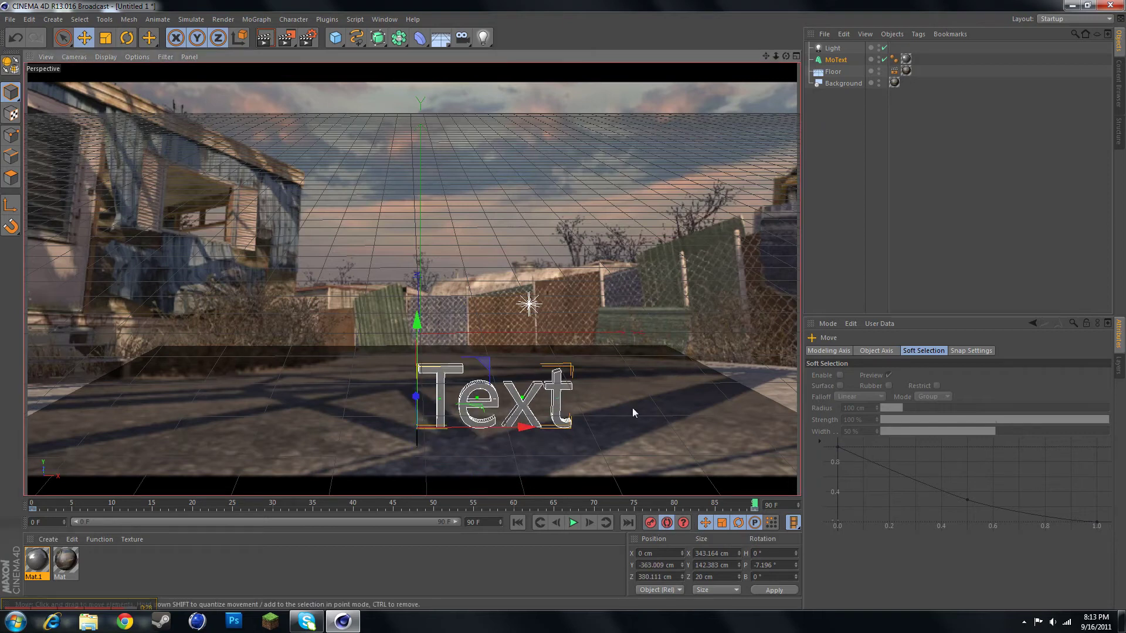
{"action": "left_click", "coordinate": [666, 524]}
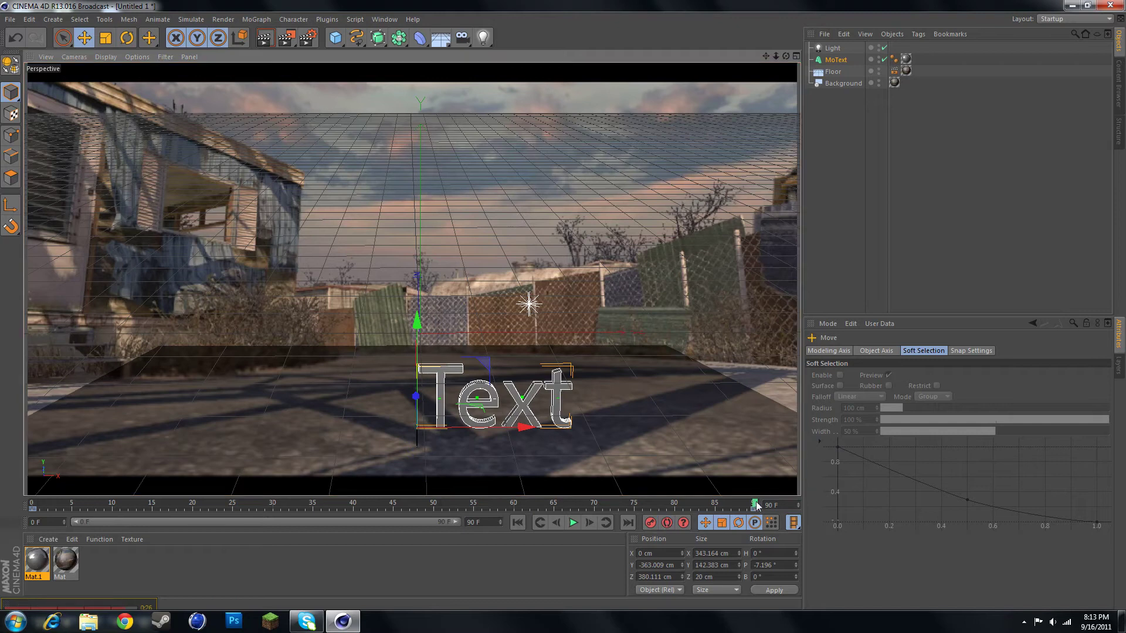
Play the animation from frame 0 to check the text's rise out of the ground, and stop the playback.
{"action": "left_click_drag", "start_coordinate": [755, 504], "coordinate": [30, 502]}
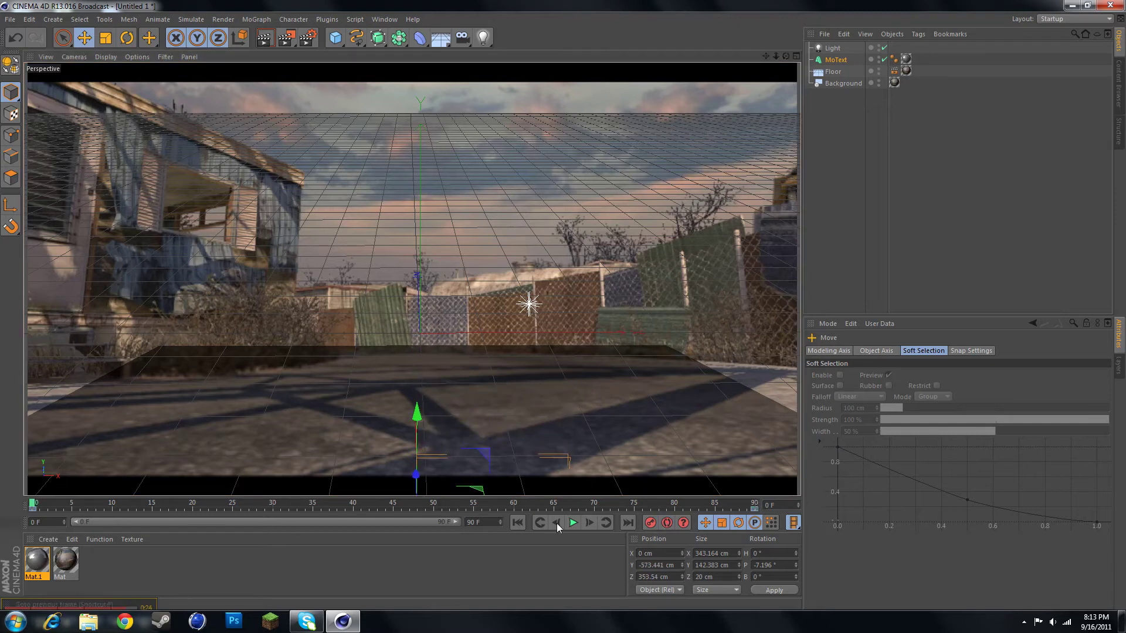
{"action": "left_click", "coordinate": [572, 523]}
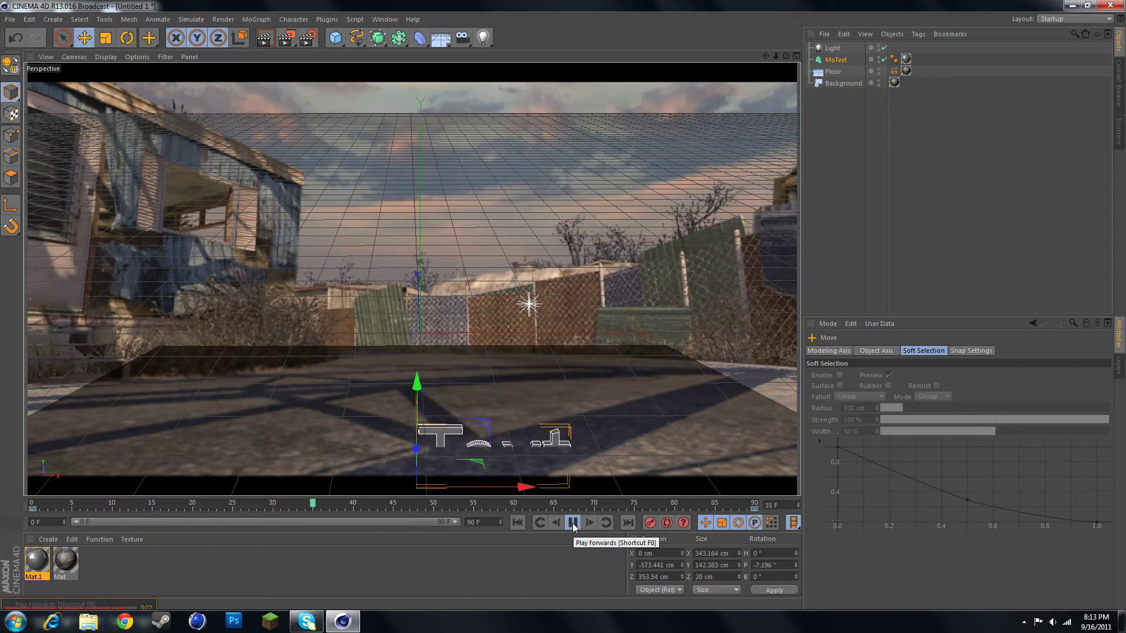
{"action": "left_click", "coordinate": [572, 523]}
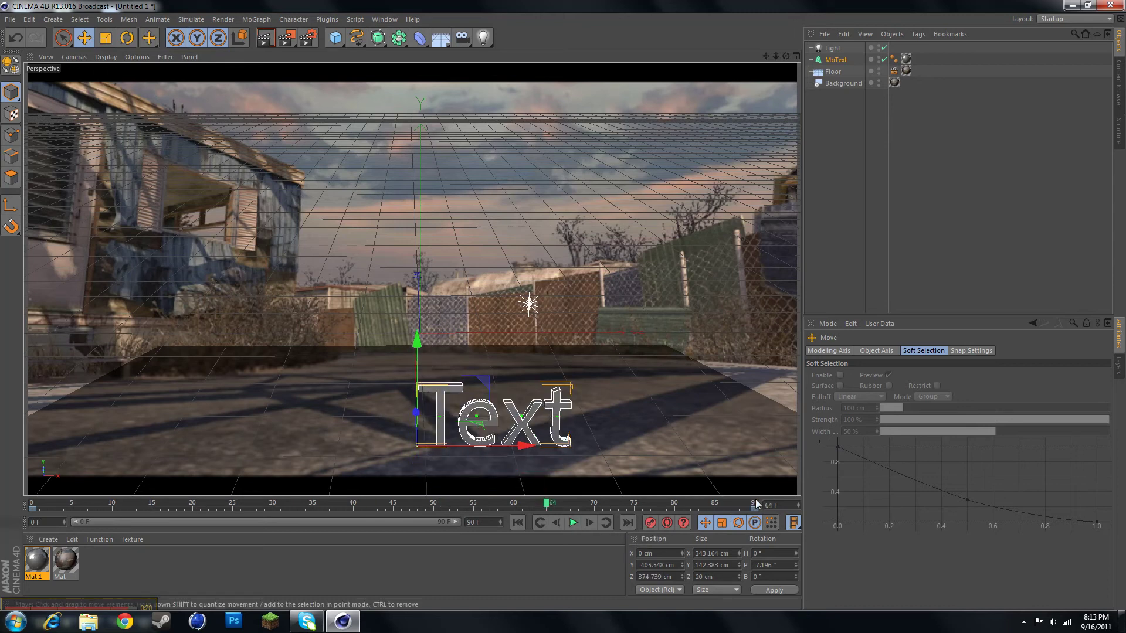
Go to frame 90 and render the view to check the raised text with its shadow.
{"action": "left_click_drag", "start_coordinate": [701, 504], "coordinate": [756, 504]}
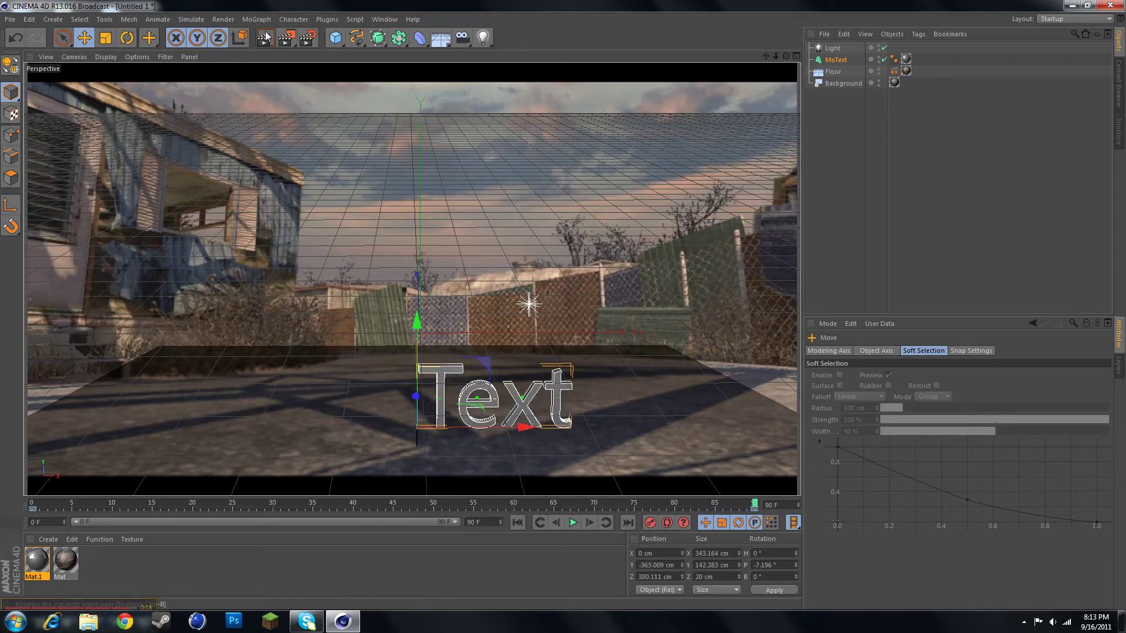
{"action": "key", "text": "ctrl+r"}
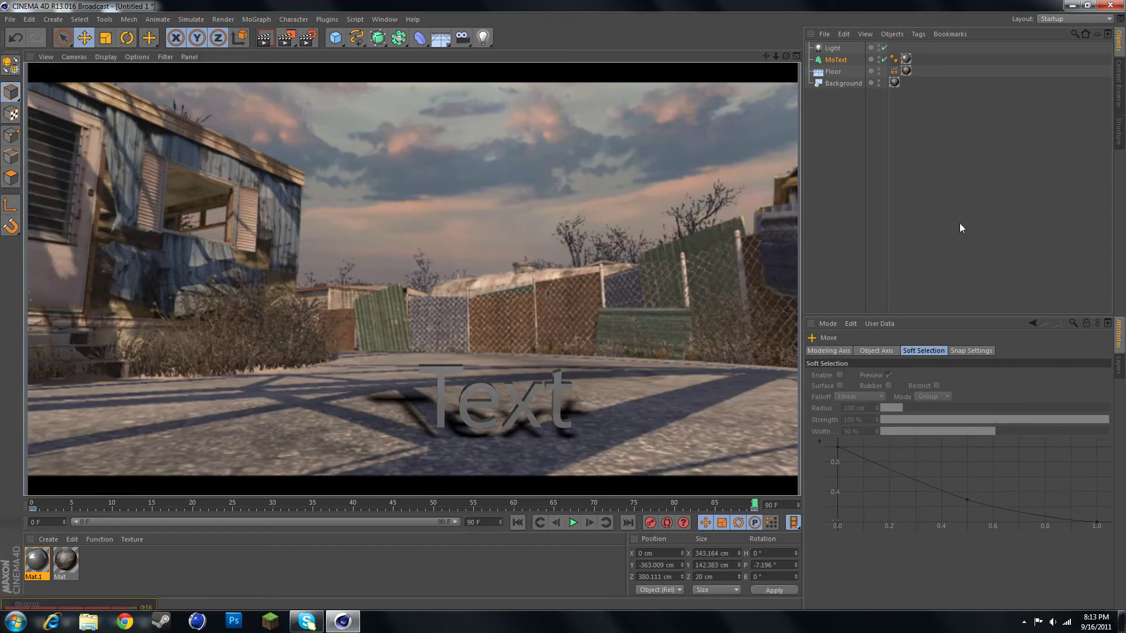
Quit the program from the Untitled 1 project.
{"action": "left_click", "coordinate": [1110, 5]}
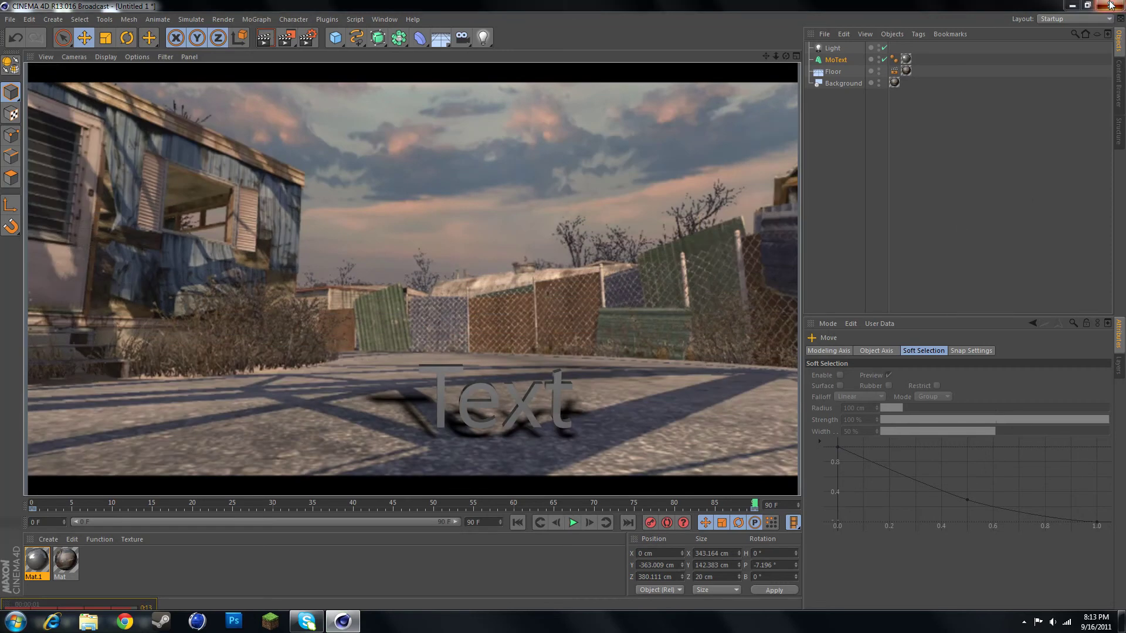
{"action": "left_click", "coordinate": [119, 610]}
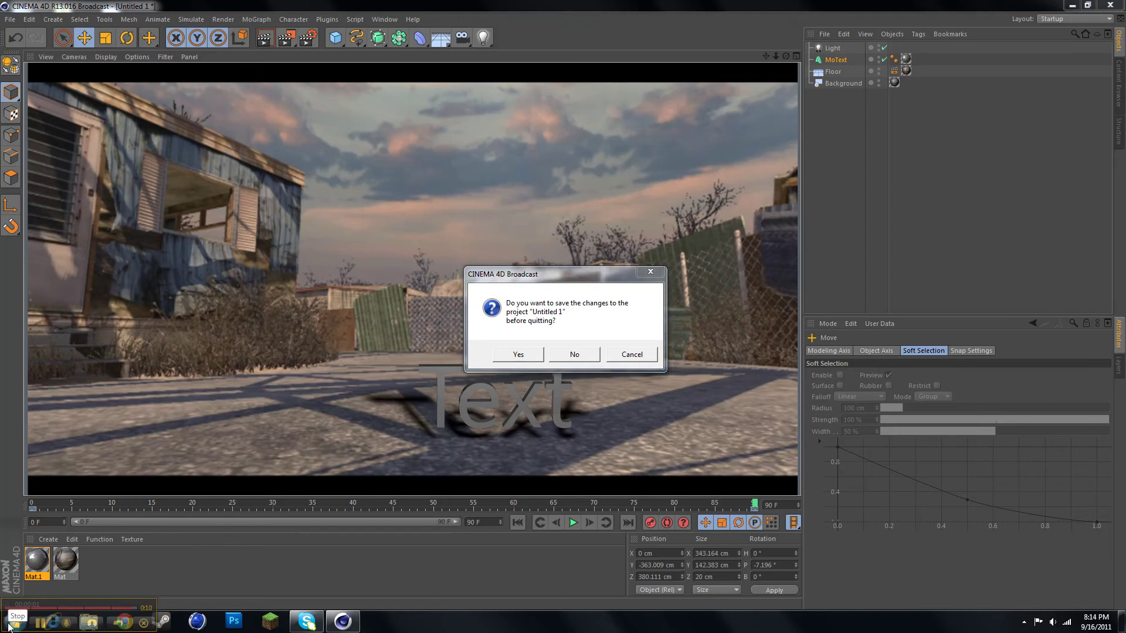